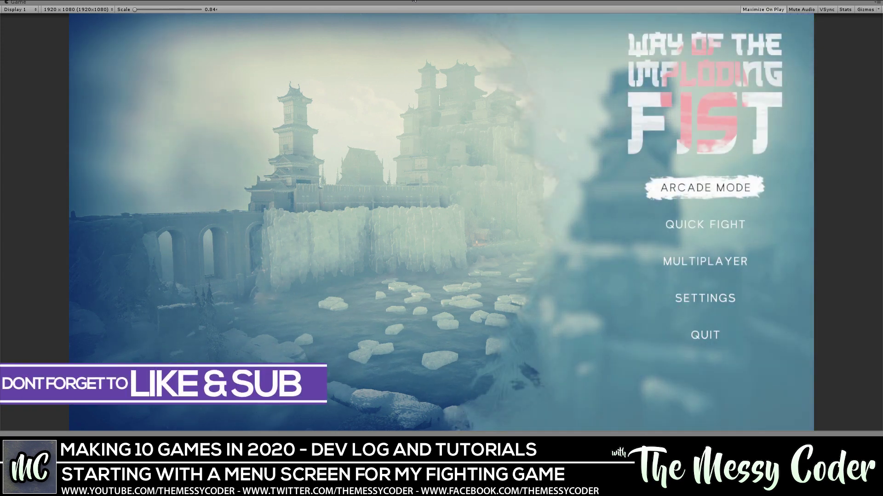
- In Play mode, arrow through the main menu options, then switch P1's pick between the bear and mohawk fighters
{"action": "key", "text": "Down"}
{"action": "key", "text": "Down"}
{"action": "key", "text": "Down"}
{"action": "key", "text": "Down"}
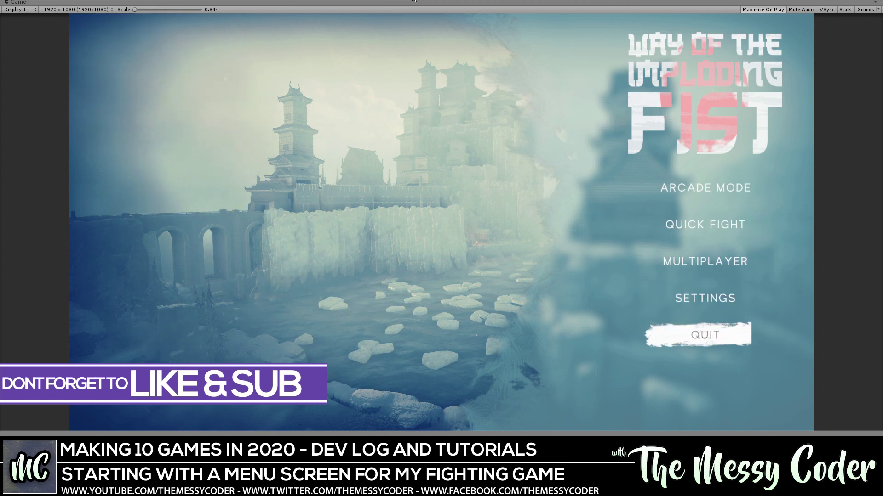
{"action": "key", "text": "Up"}
{"action": "key", "text": "Up"}
{"action": "key", "text": "Up"}
{"action": "key", "text": "Up"}
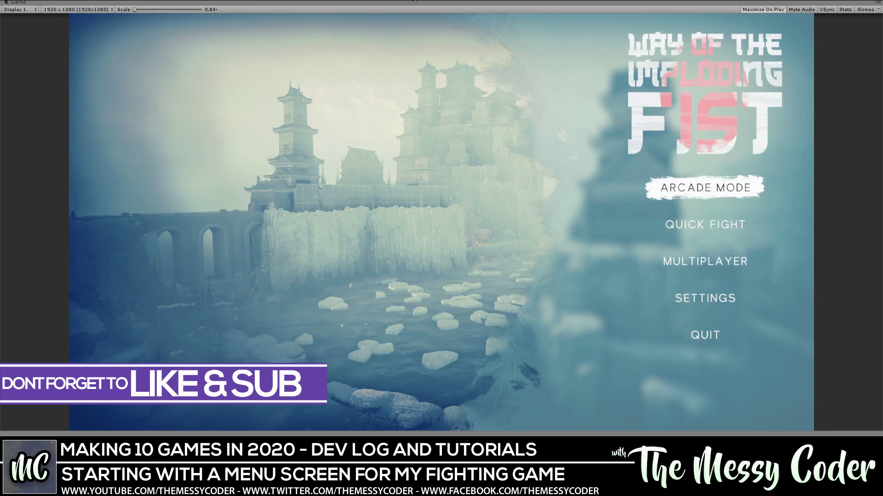
{"action": "key", "text": "Down"}
{"action": "key", "text": "Down"}
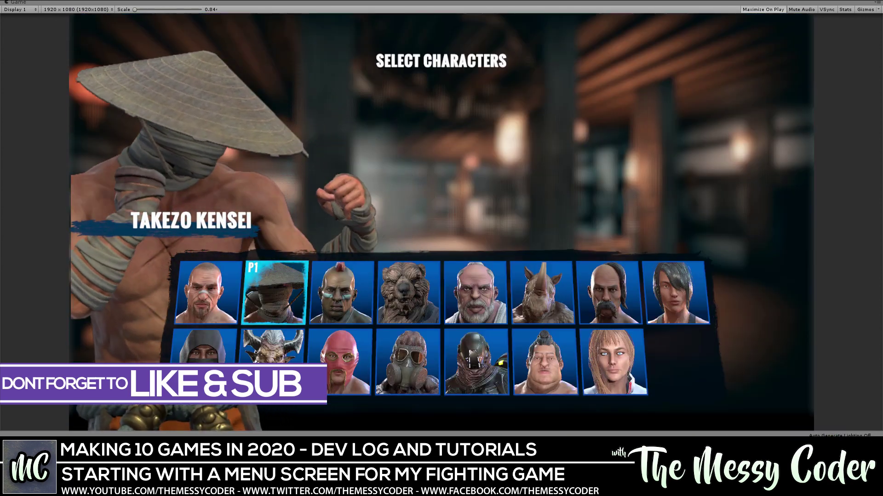
{"action": "key", "text": "Right"}
{"action": "key", "text": "Right"}
{"action": "key", "text": "Left"}
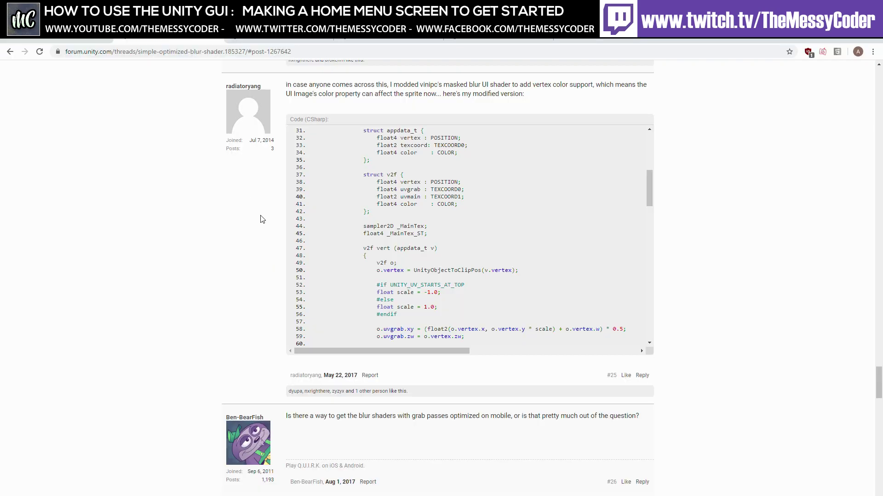
- Scroll the blur shader forum thread down to vinipc's MaskedUIBlur code post, then return to Unity
{"action": "scroll", "coordinate": [255, 230], "scroll_direction": "up", "scroll_amount": 15}
{"action": "scroll", "coordinate": [252, 227], "scroll_direction": "up", "scroll_amount": 20}
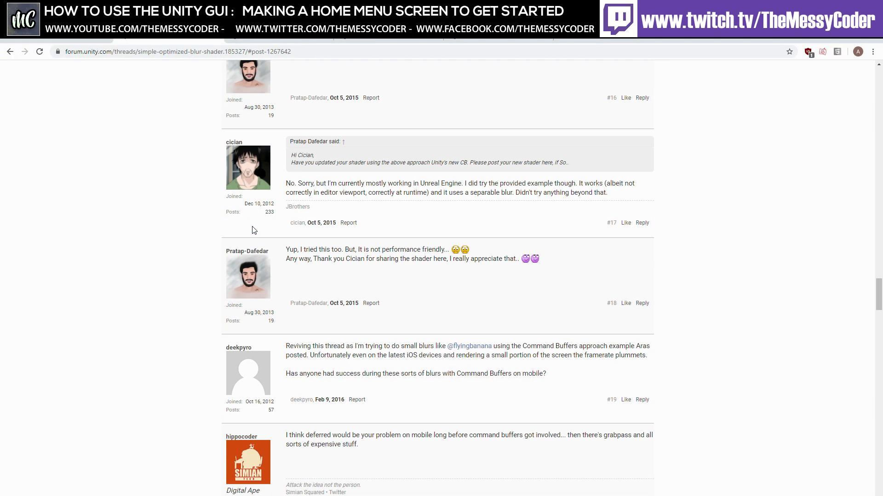
{"action": "scroll", "coordinate": [252, 227], "scroll_direction": "up", "scroll_amount": 20}
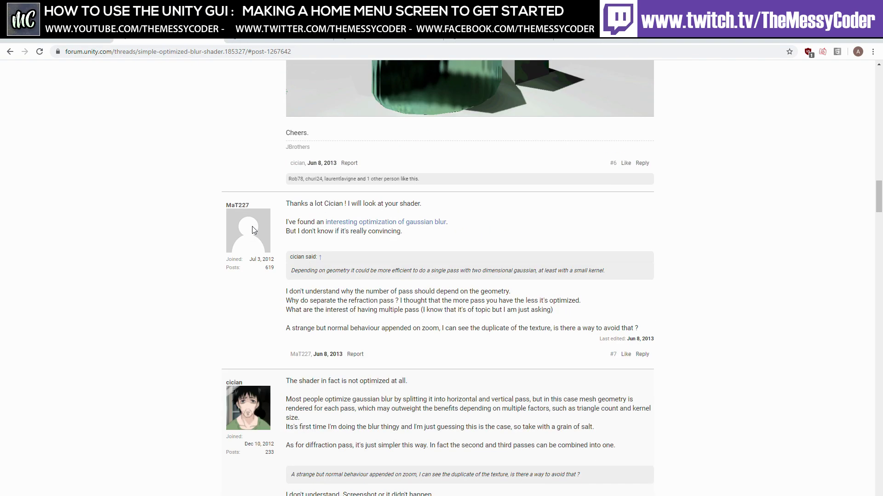
{"action": "scroll", "coordinate": [301, 240], "scroll_direction": "up", "scroll_amount": 3}
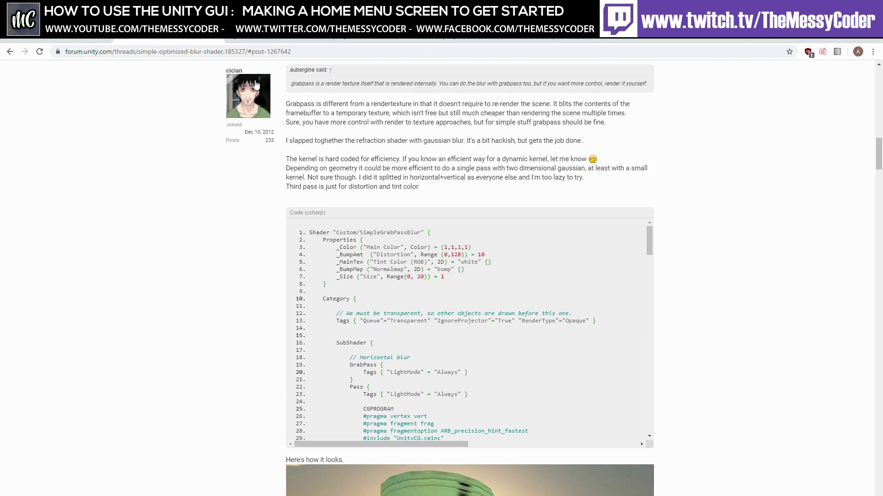
{"action": "scroll", "coordinate": [411, 212], "scroll_direction": "down", "scroll_amount": 2}
{"action": "scroll", "coordinate": [411, 212], "scroll_direction": "down", "scroll_amount": 19}
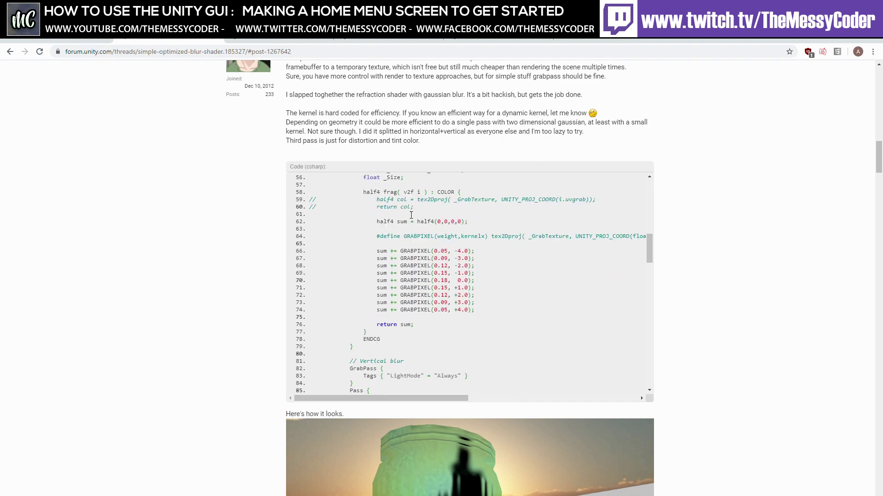
{"action": "scroll", "coordinate": [419, 219], "scroll_direction": "down", "scroll_amount": 15}
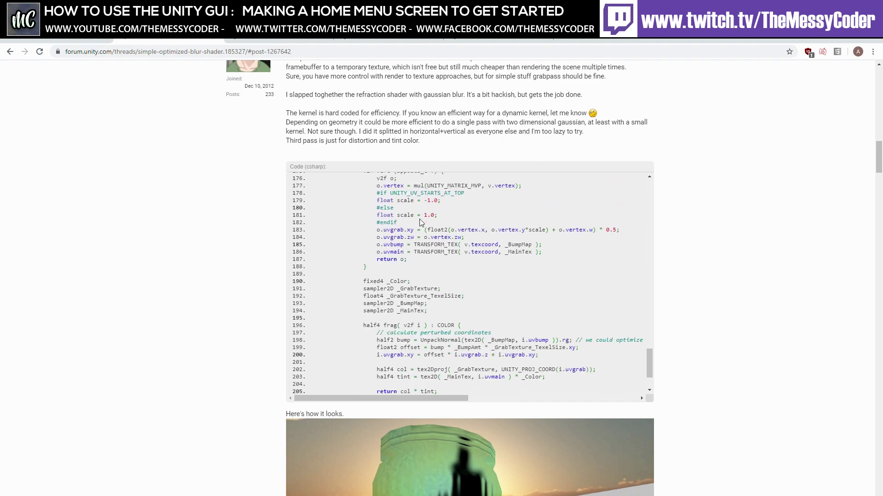
{"action": "scroll", "coordinate": [436, 236], "scroll_direction": "down", "scroll_amount": 15}
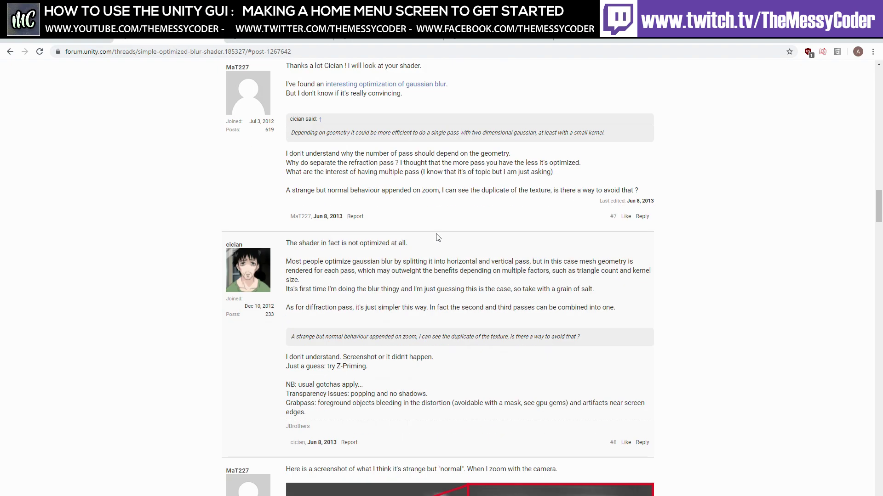
{"action": "scroll", "coordinate": [436, 235], "scroll_direction": "down", "scroll_amount": 15}
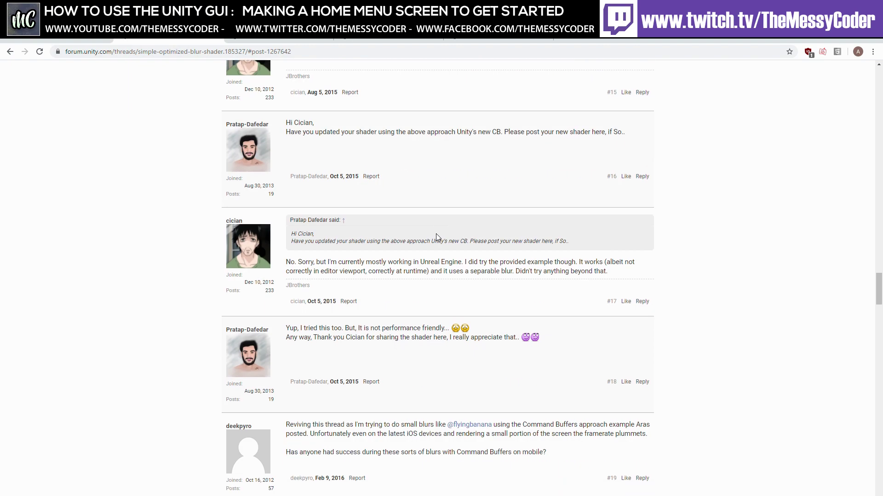
{"action": "scroll", "coordinate": [438, 237], "scroll_direction": "down", "scroll_amount": 4}
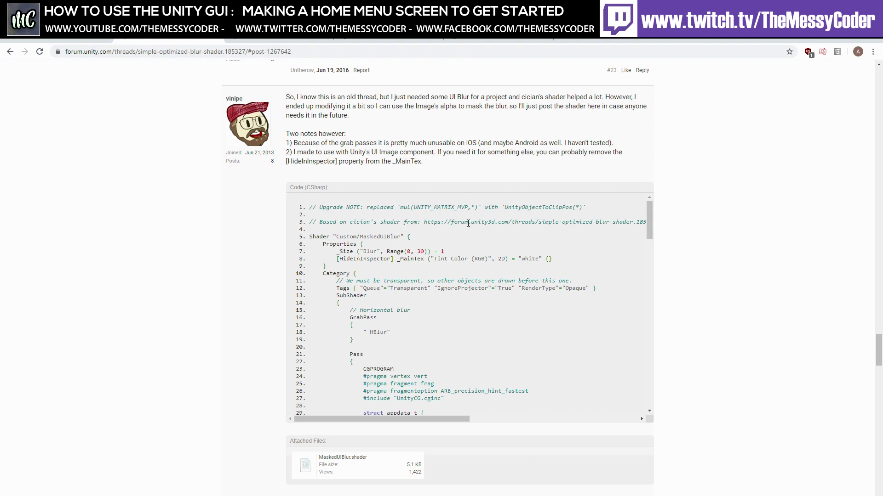
{"action": "scroll", "coordinate": [468, 223], "scroll_direction": "down", "scroll_amount": 1}
{"action": "key", "text": "alt+Tab"}
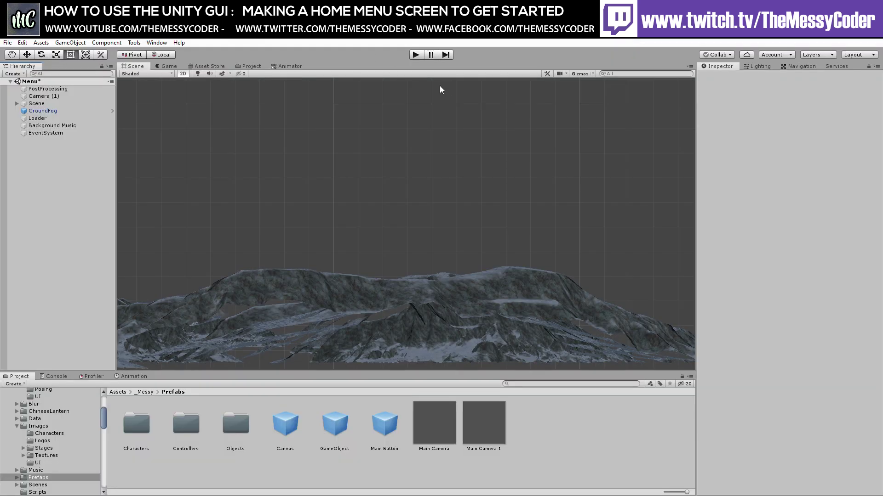
{"action": "left_click", "coordinate": [414, 55]}
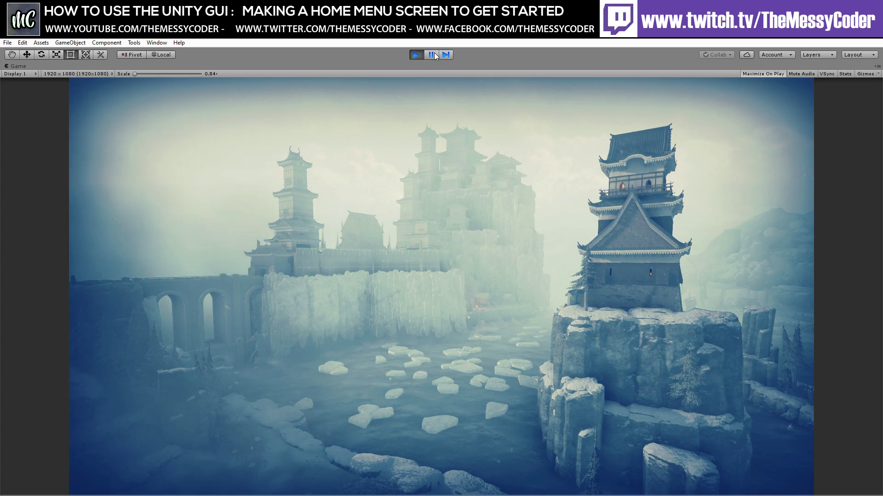
{"action": "left_click", "coordinate": [416, 55]}
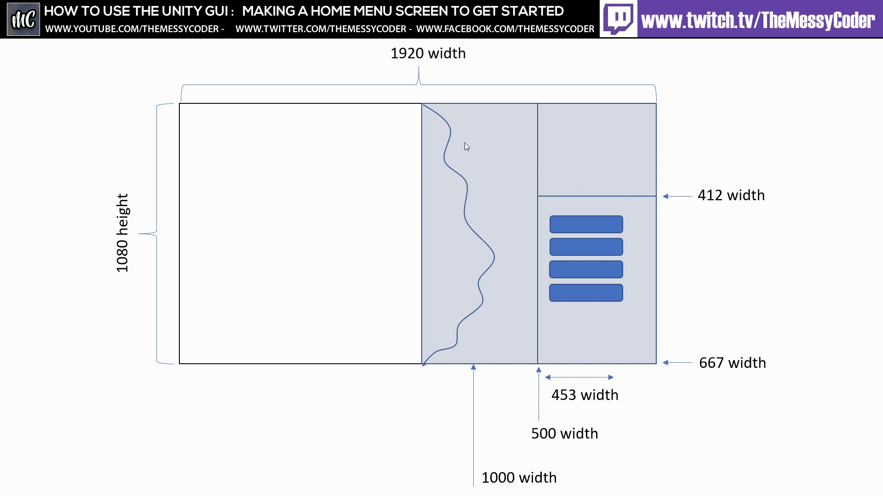
{"action": "left_click", "coordinate": [456, 162]}
{"action": "left_click", "coordinate": [441, 188]}
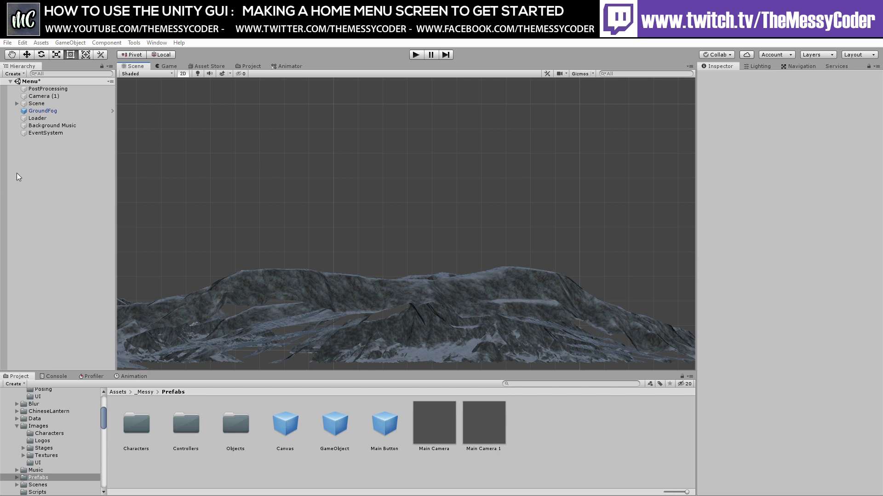
- Add a UI Canvas to the Menu scene from the Hierarchy
{"action": "right_click", "coordinate": [38, 153]}
{"action": "mouse_move", "coordinate": [94, 310]}
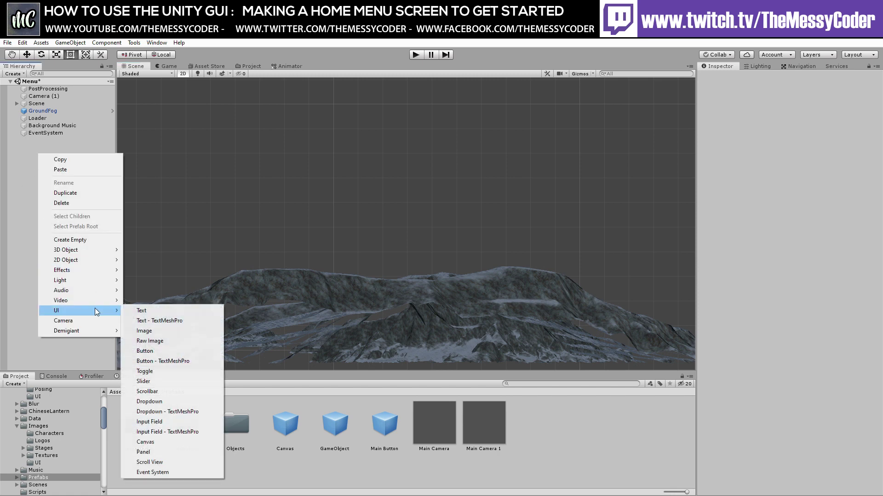
{"action": "left_click", "coordinate": [190, 440]}
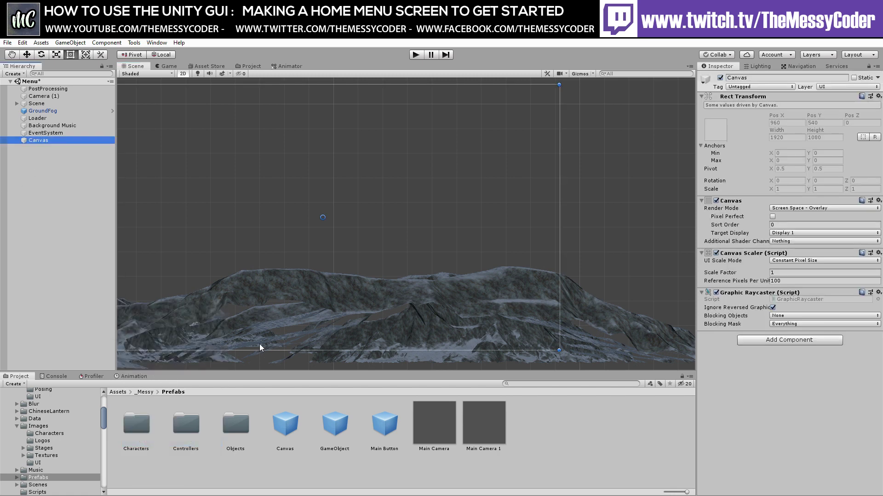
- Set the Canvas Scaler to Scale With Screen Size with a 1920 × 1080 reference resolution
{"action": "left_click", "coordinate": [791, 261]}
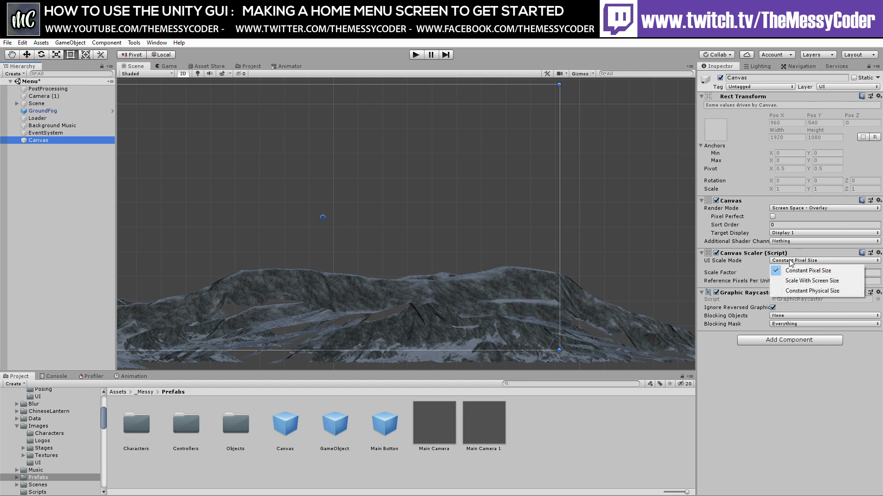
{"action": "left_click", "coordinate": [790, 281]}
{"action": "left_click", "coordinate": [787, 273]}
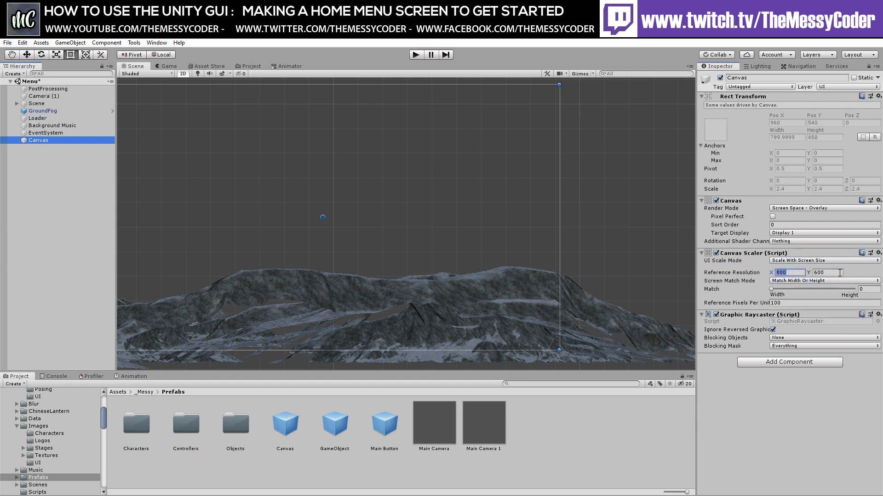
{"action": "type", "text": "1920"}
{"action": "key", "text": "Tab"}
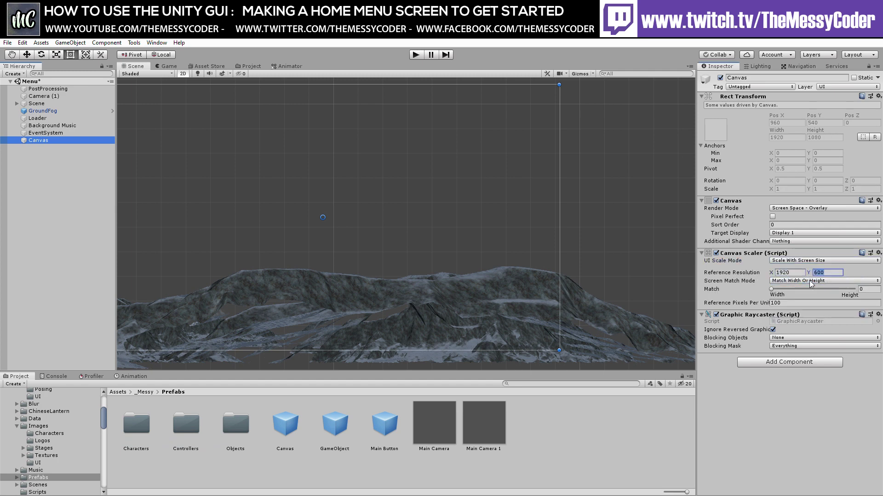
{"action": "type", "text": "1080"}
{"action": "middle_click_drag", "start_coordinate": [309, 202], "coordinate": [418, 213]}
- Add a Panel inside the Canvas and name it MenuUI
{"action": "right_click", "coordinate": [30, 142]}
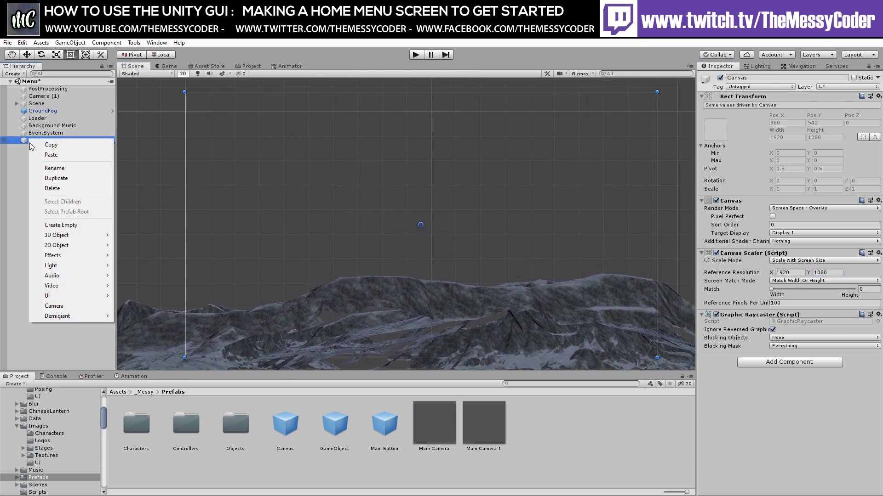
{"action": "mouse_move", "coordinate": [51, 296]}
{"action": "left_click", "coordinate": [180, 437]}
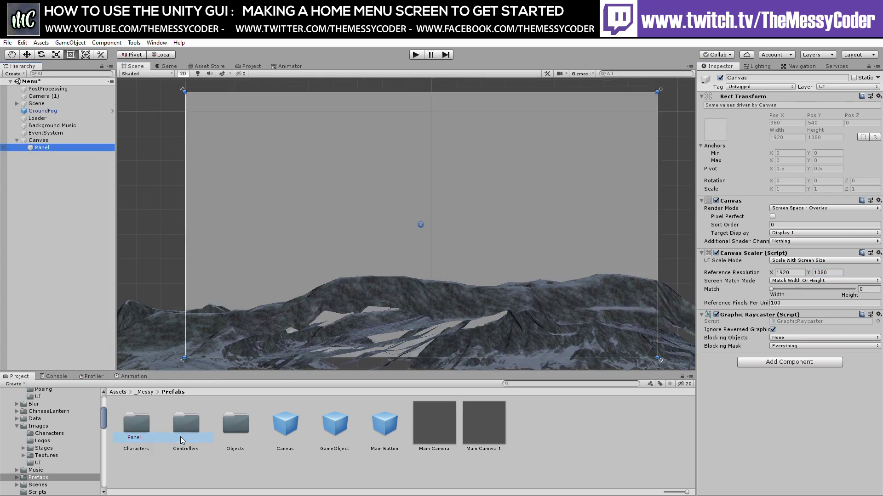
{"action": "left_click", "coordinate": [43, 148]}
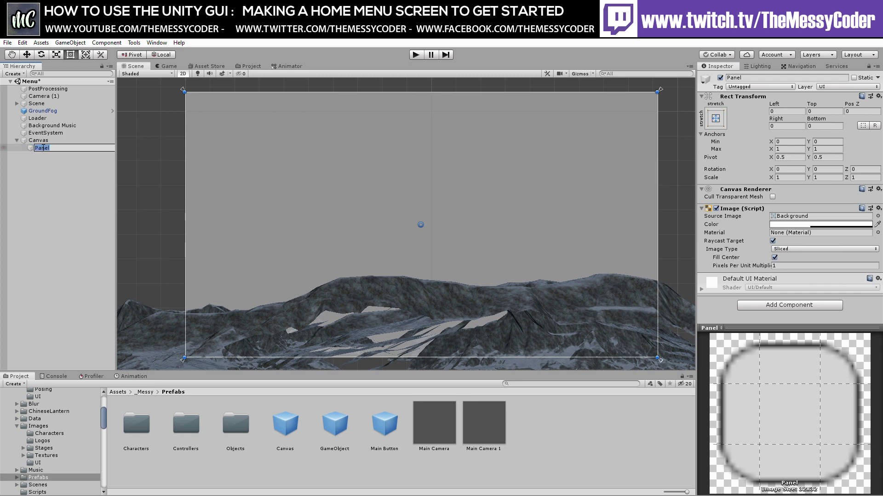
{"action": "type", "text": "MenuUI"}
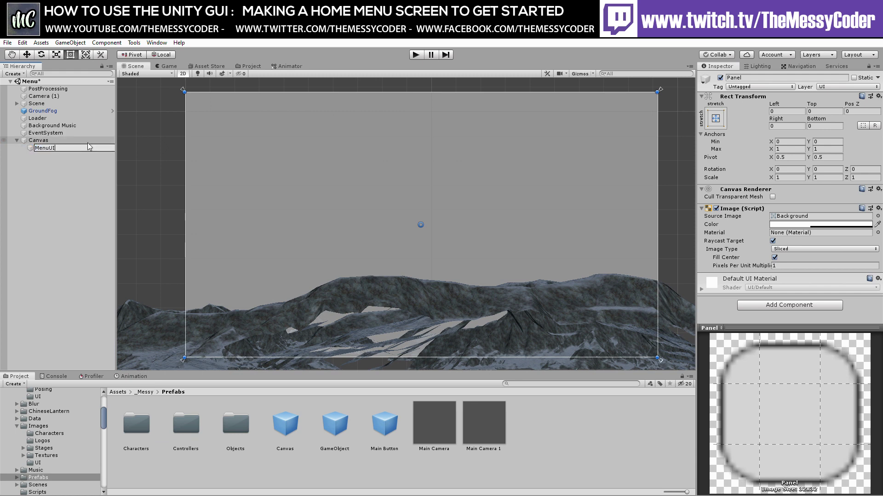
{"action": "key", "text": "Return"}
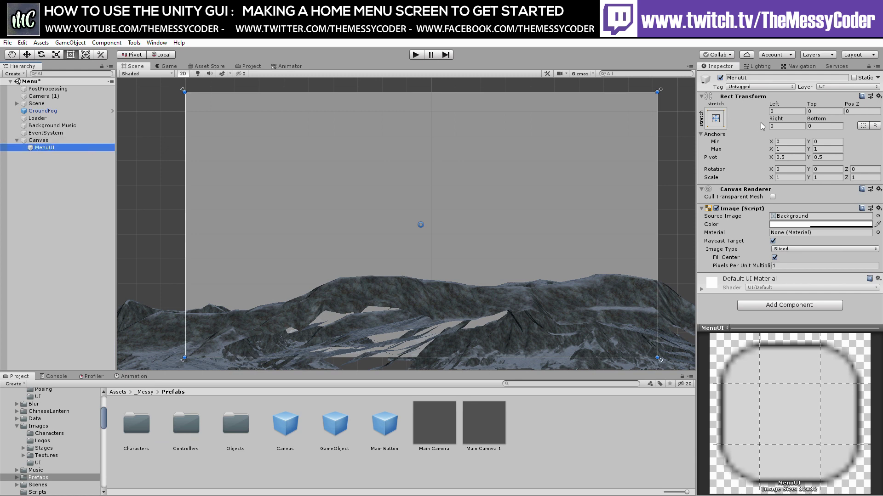
- Anchor MenuUI stretched along the right edge, width 1000, with pivot X set to 1
{"action": "left_click", "coordinate": [718, 119]}
{"action": "key", "text": "alt"}
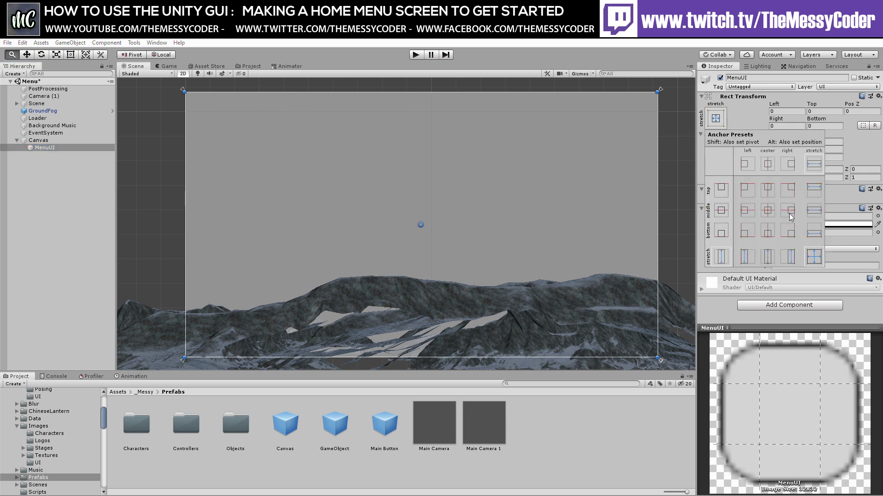
{"action": "left_click", "coordinate": [789, 214], "text": "shift"}
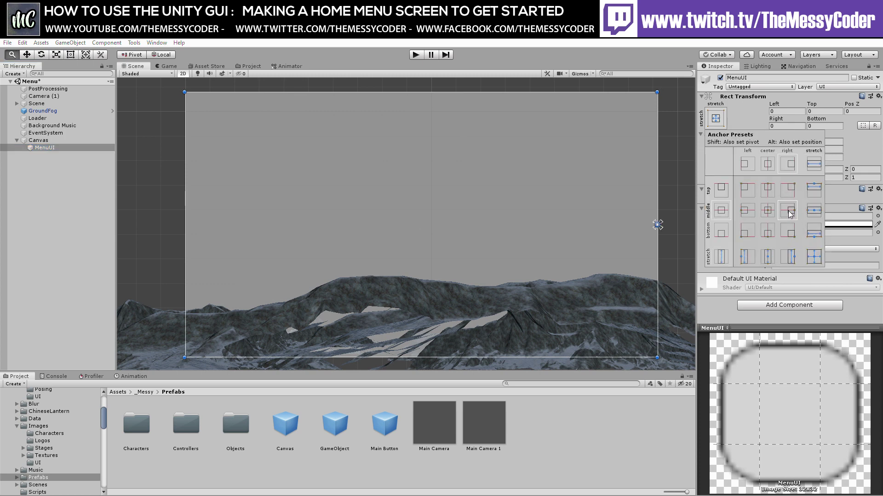
{"action": "left_click", "coordinate": [791, 258]}
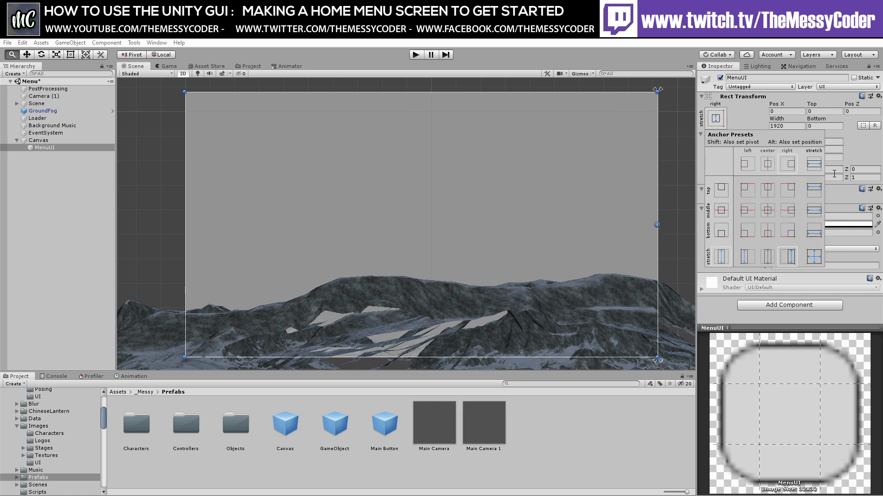
{"action": "left_click", "coordinate": [857, 141]}
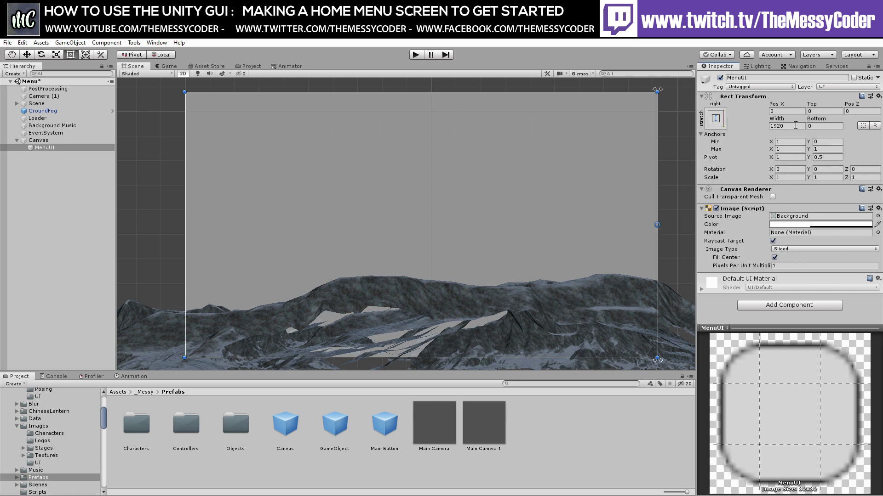
{"action": "left_click", "coordinate": [795, 125]}
{"action": "type", "text": "1000"}
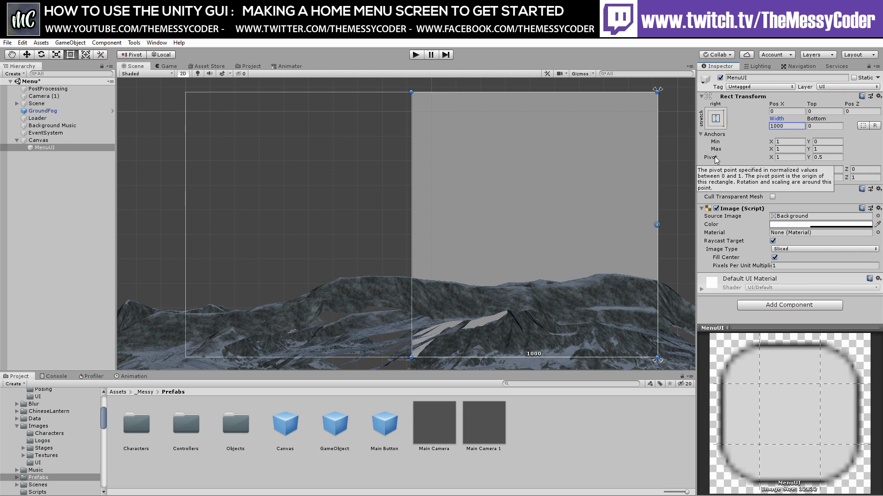
{"action": "left_click", "coordinate": [785, 159]}
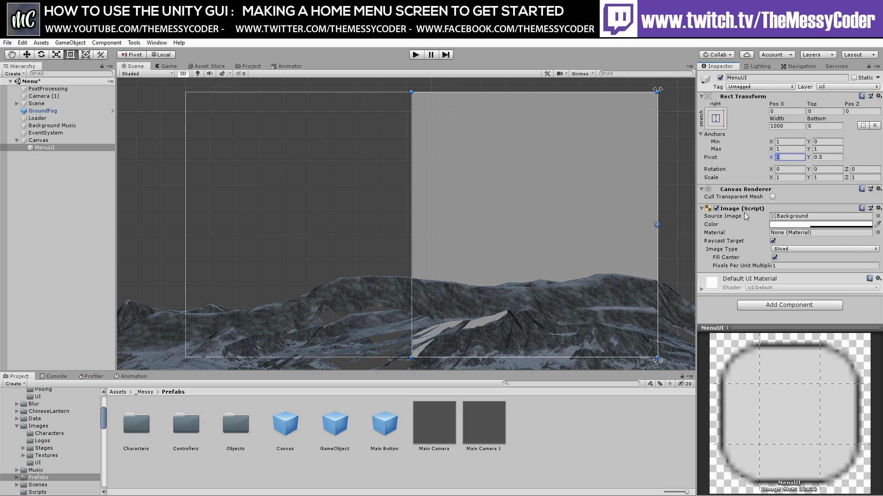
- Add a new Panel as a child of MenuUI
{"action": "right_click", "coordinate": [37, 146]}
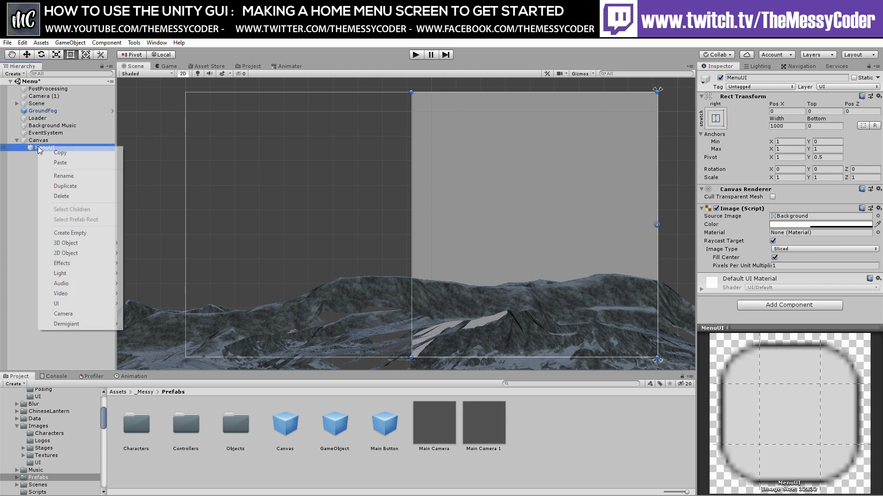
{"action": "mouse_move", "coordinate": [107, 305]}
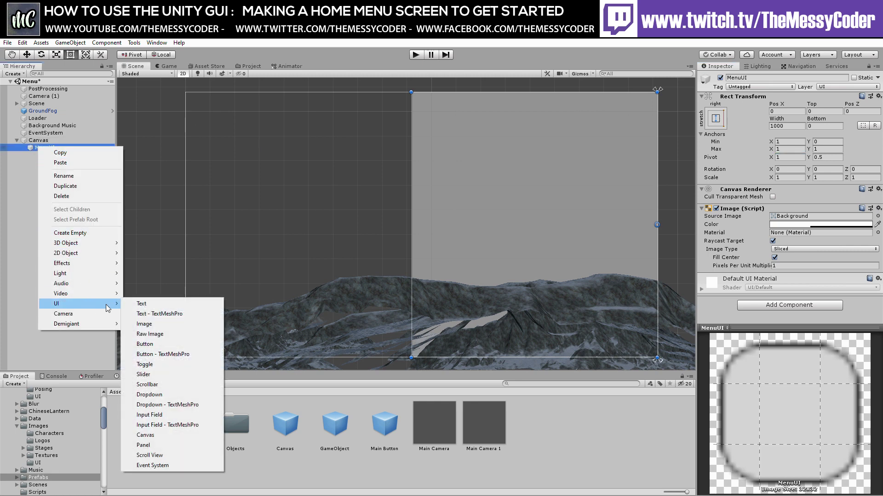
{"action": "left_click", "coordinate": [174, 444]}
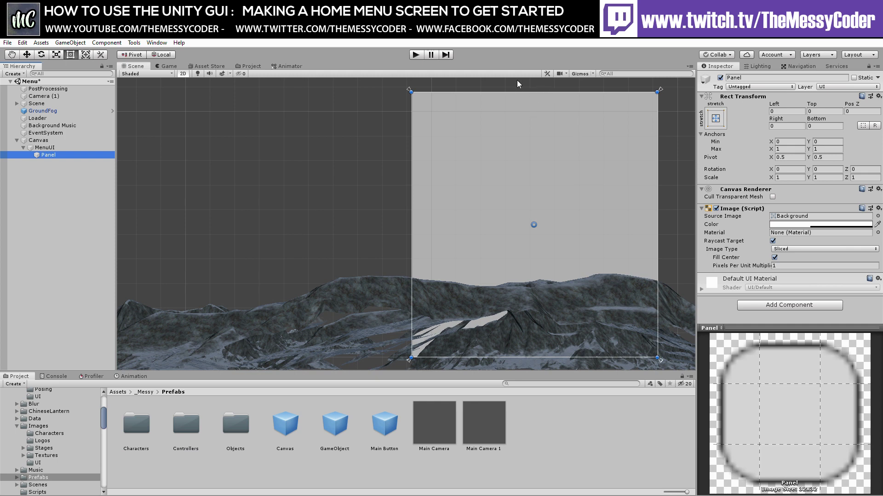
- Anchor the new panel right-stretch, set its width to 500, and clear its Source Image
{"action": "left_click", "coordinate": [716, 119]}
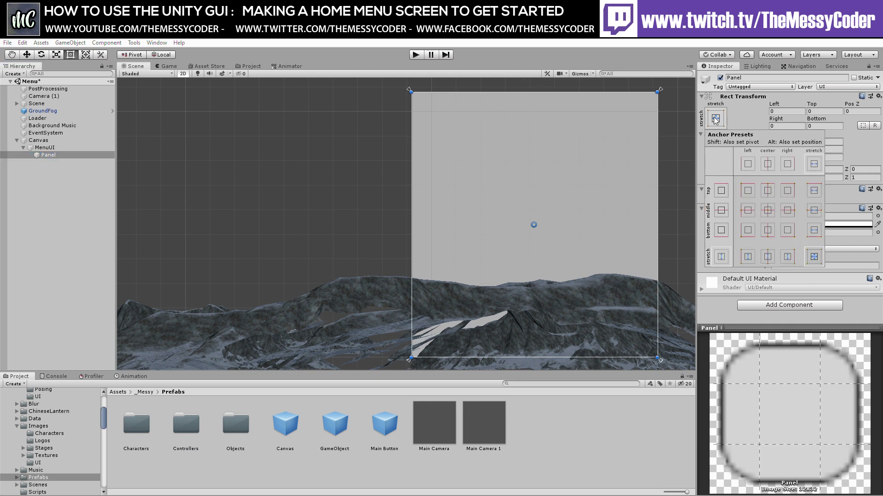
{"action": "left_click", "coordinate": [787, 256], "text": "alt+shift"}
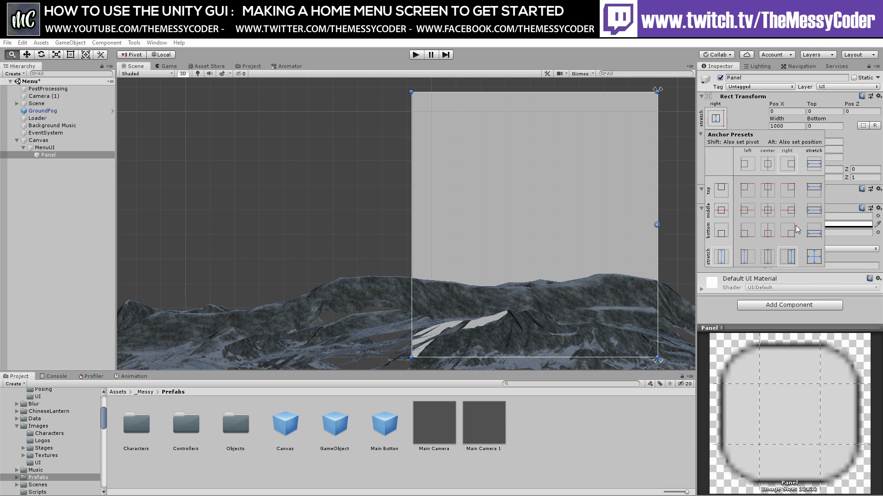
{"action": "left_click", "coordinate": [786, 125]}
{"action": "type", "text": "500"}
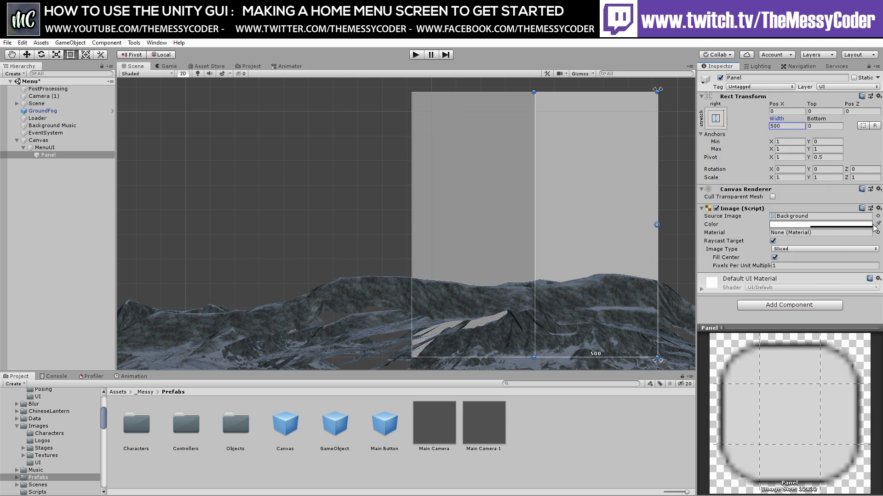
{"action": "left_click", "coordinate": [805, 216]}
{"action": "key", "text": "Delete"}
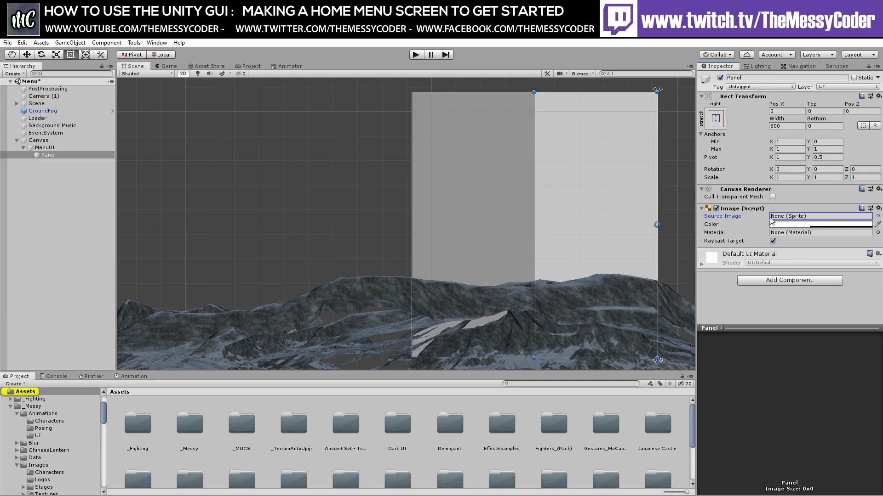
- Duplicate the Panel and anchor the copy stretched along the left edge
{"action": "right_click", "coordinate": [42, 157]}
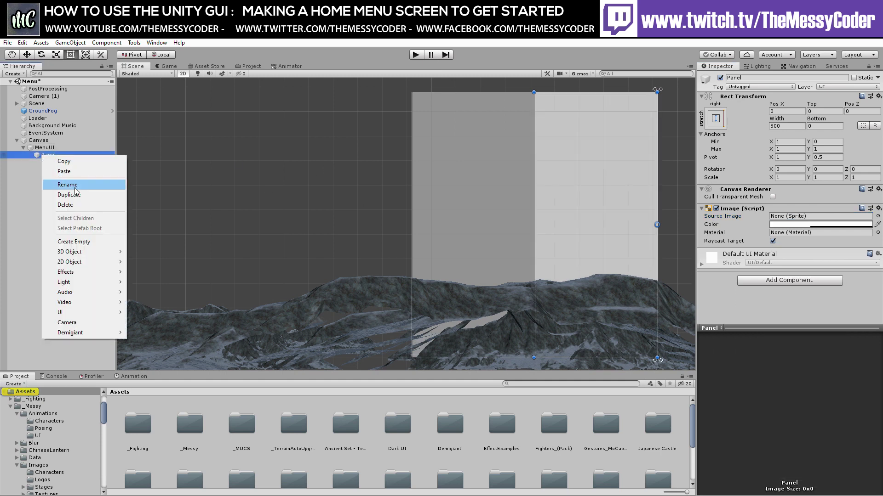
{"action": "left_click", "coordinate": [69, 192]}
{"action": "left_click", "coordinate": [705, 122]}
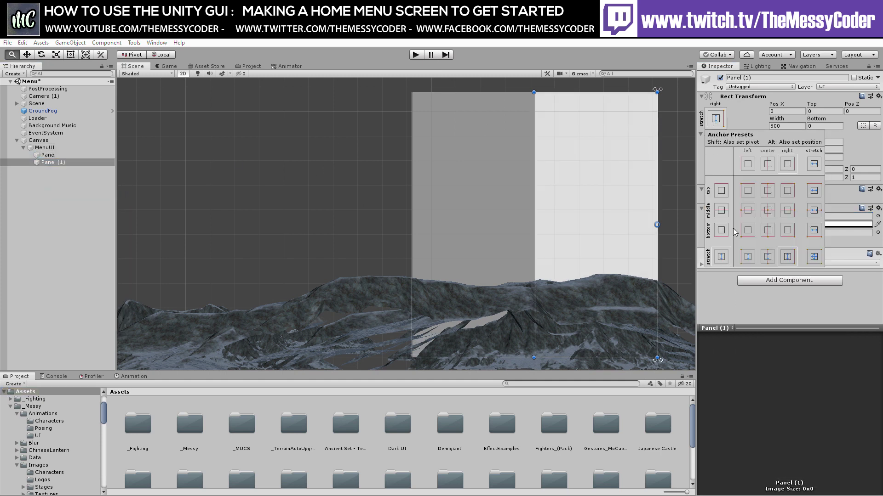
{"action": "left_click", "coordinate": [747, 210]}
{"action": "left_click", "coordinate": [747, 263]}
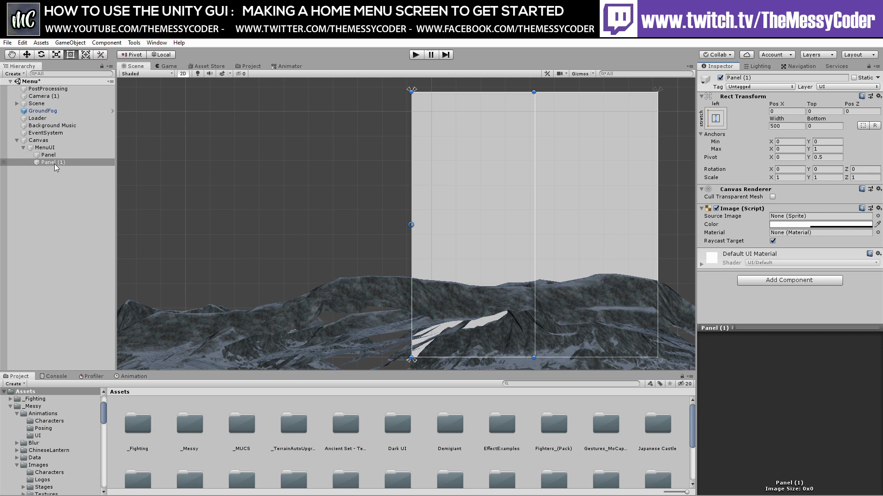
- Move the copy above Panel in the hierarchy and rename it Ice
{"action": "left_click_drag", "start_coordinate": [54, 163], "coordinate": [55, 156]}
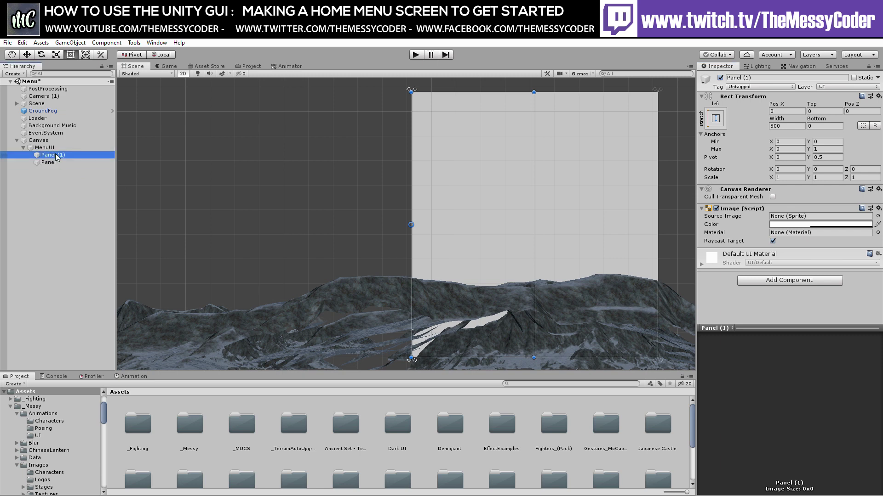
{"action": "left_click", "coordinate": [55, 155]}
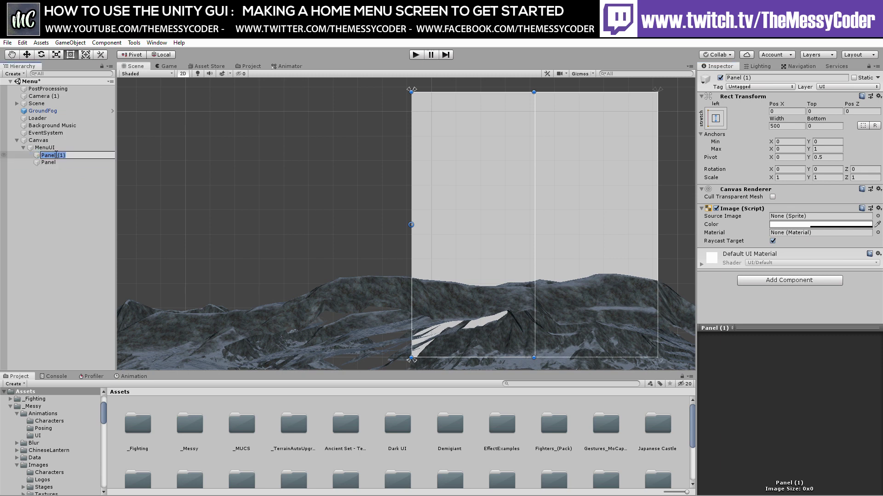
{"action": "type", "text": "Ice"}
{"action": "key", "text": "Return"}
- Rename the original Panel to Background, correcting the typo
{"action": "left_click", "coordinate": [50, 163]}
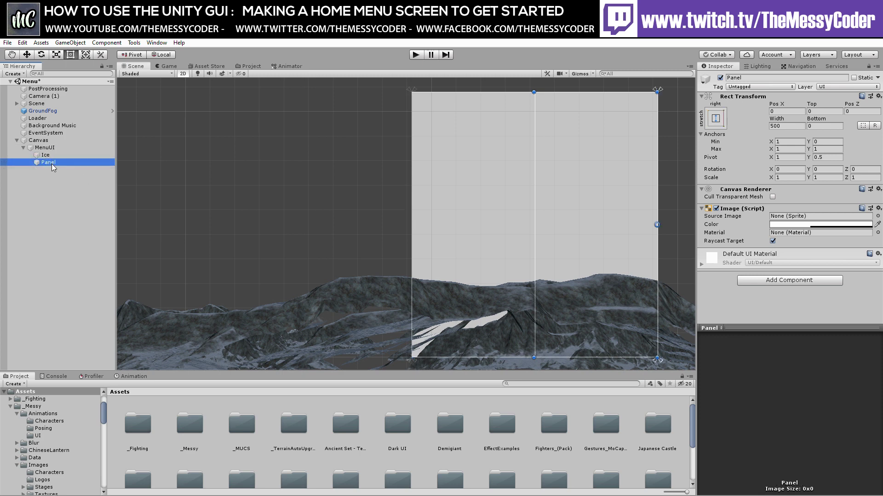
{"action": "left_click", "coordinate": [52, 163]}
{"action": "type", "text": "b"}
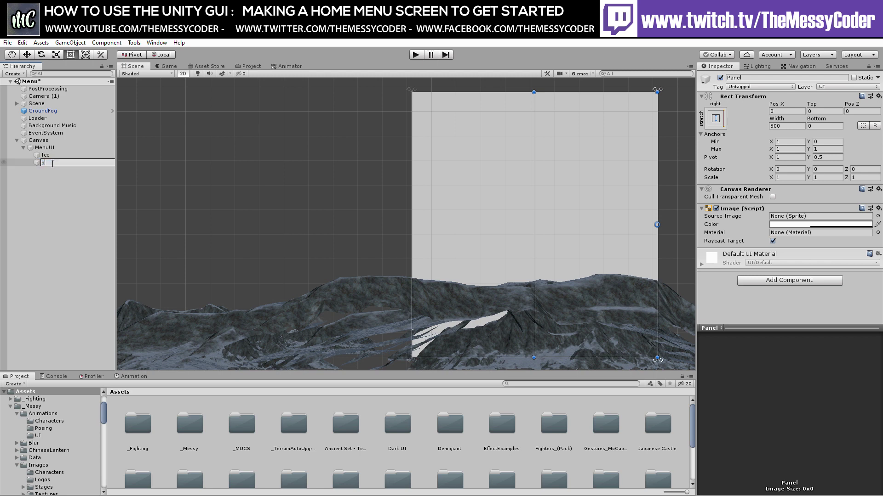
{"action": "type", "text": "Backrgoun"}
{"action": "type", "text": "d"}
{"action": "key", "text": "Left"}
{"action": "key", "text": "Left"}
{"action": "key", "text": "Left"}
{"action": "key", "text": "Left"}
{"action": "key", "text": "BackSpace"}
{"action": "type", "text": "g"}
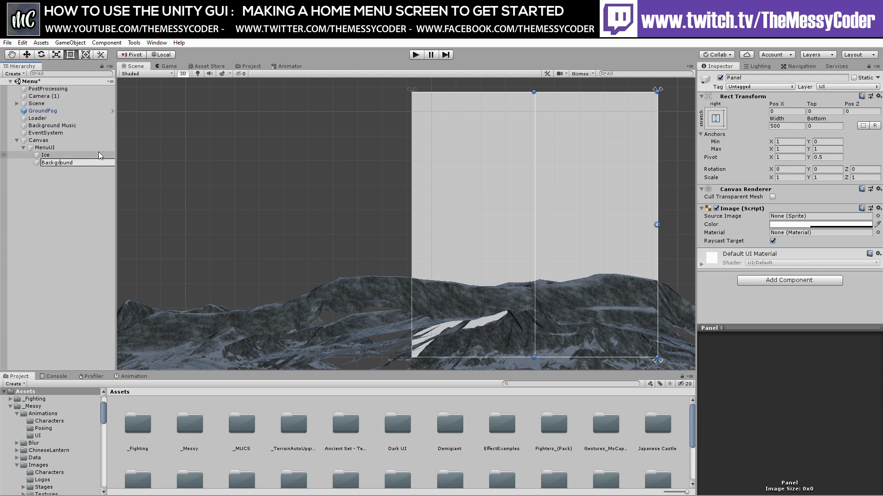
{"action": "key", "text": "Return"}
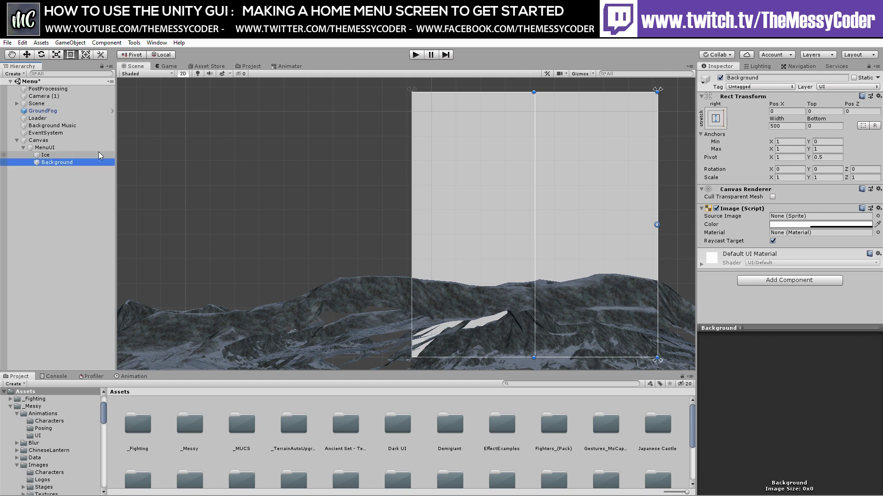
- Assign the menu_ice sprite from the UI images folder to the Ice panel's Source Image
{"action": "left_click", "coordinate": [47, 157]}
{"action": "scroll", "coordinate": [60, 438], "scroll_direction": "down", "scroll_amount": 3}
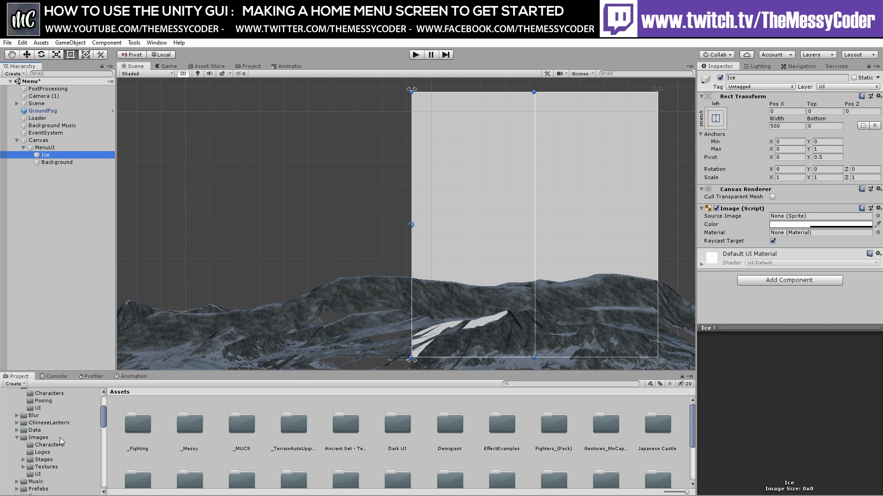
{"action": "left_click", "coordinate": [39, 474]}
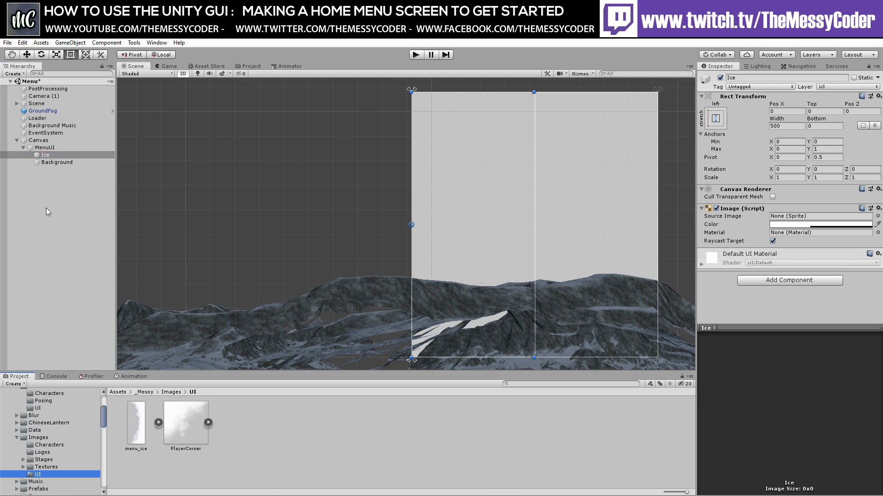
{"action": "left_click_drag", "start_coordinate": [130, 415], "coordinate": [795, 216]}
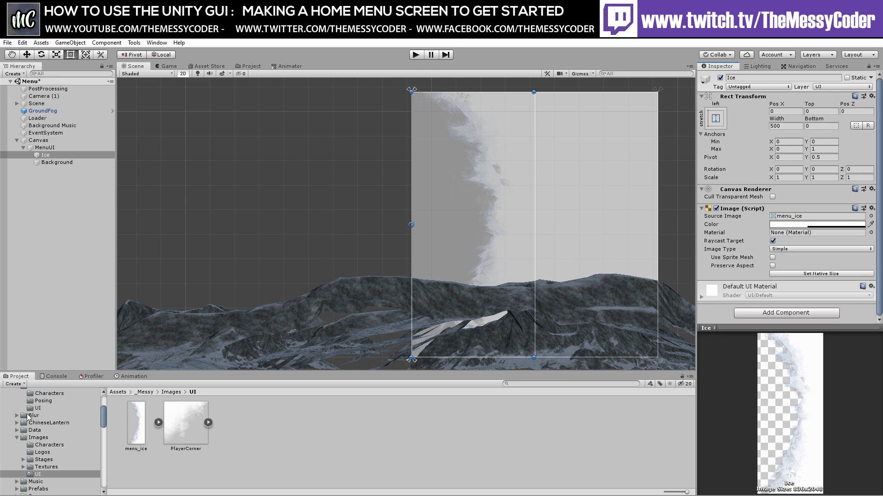
{"action": "right_click", "coordinate": [44, 155]}
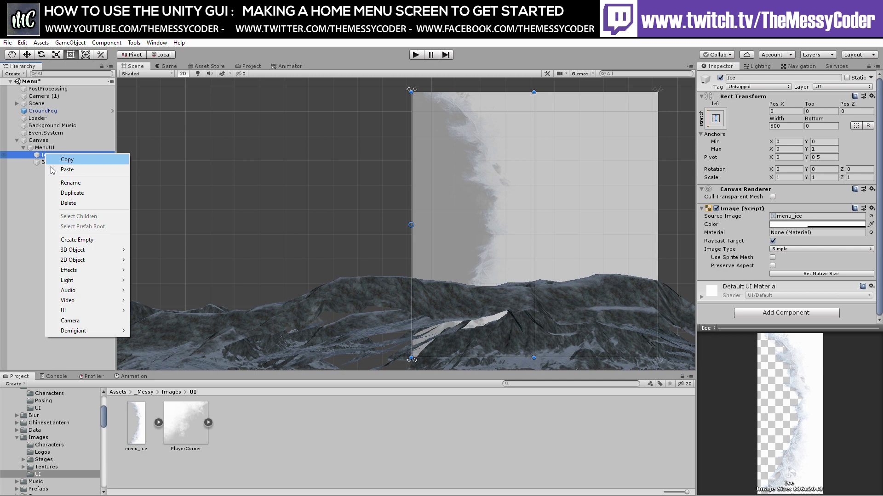
- Duplicate Ice and name the copy Bur_Ice
{"action": "left_click", "coordinate": [73, 192]}
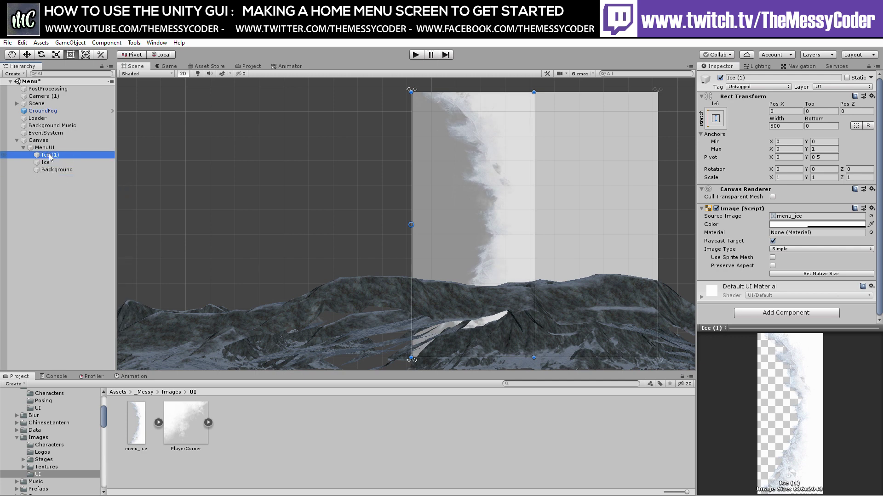
{"action": "left_click", "coordinate": [49, 155]}
{"action": "type", "text": "Ice"}
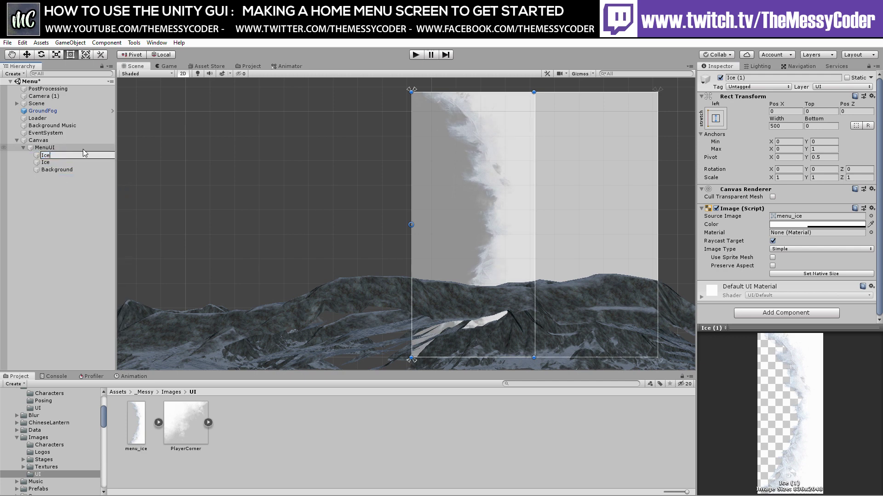
{"action": "key", "text": "Home"}
{"action": "type", "text": "Bur_"}
{"action": "key", "text": "Return"}
- Duplicate Background, place the copy above it as Blur_Background, and select it with Bur_Ice
{"action": "left_click", "coordinate": [49, 169]}
{"action": "right_click", "coordinate": [48, 169]}
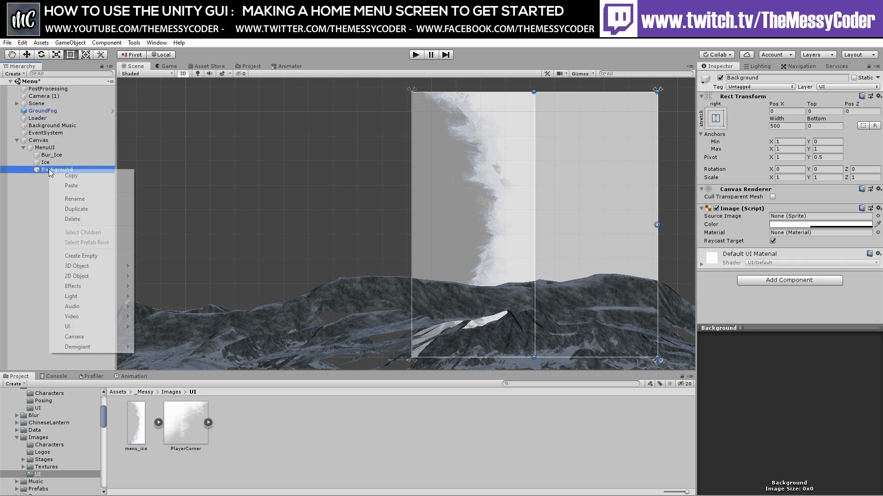
{"action": "left_click", "coordinate": [92, 209]}
{"action": "left_click_drag", "start_coordinate": [55, 178], "coordinate": [54, 170]}
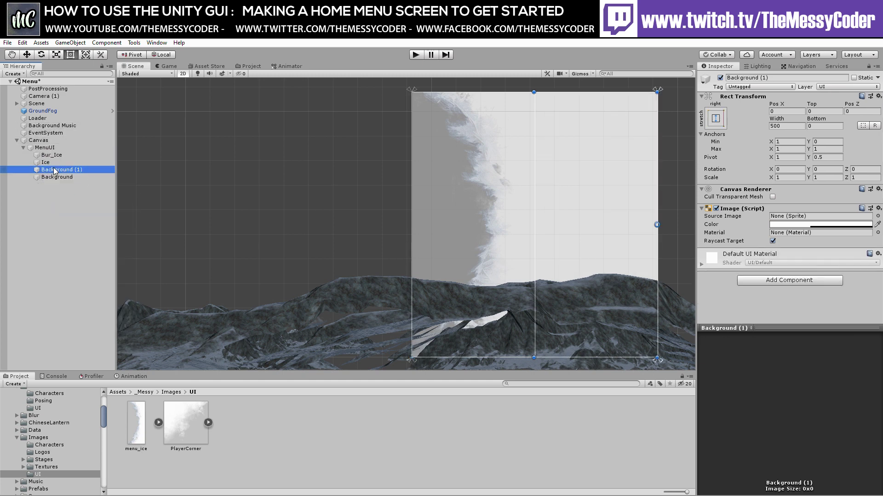
{"action": "left_click", "coordinate": [68, 171]}
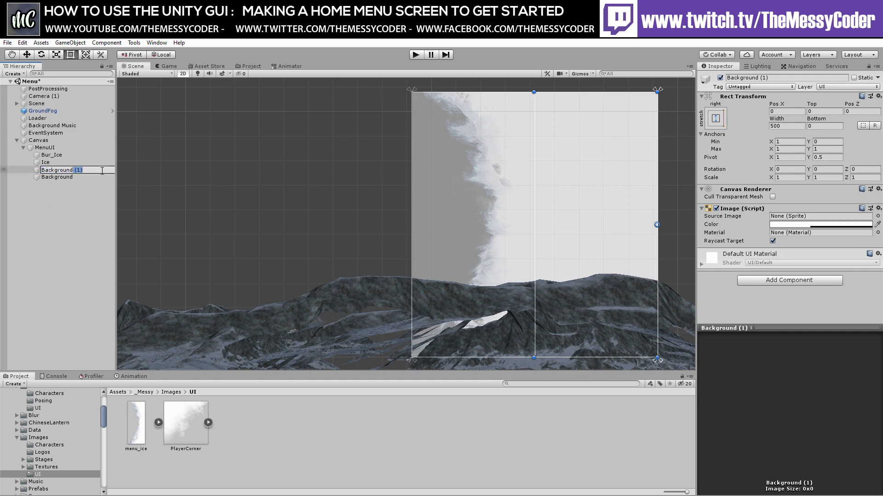
{"action": "key", "text": "BackSpace"}
{"action": "key", "text": "BackSpace"}
{"action": "key", "text": "BackSpace"}
{"action": "key", "text": "BackSpace"}
{"action": "type", "text": "Blur)"}
{"action": "key", "text": "BackSpace"}
{"action": "type", "text": "_"}
{"action": "key", "text": "Return"}
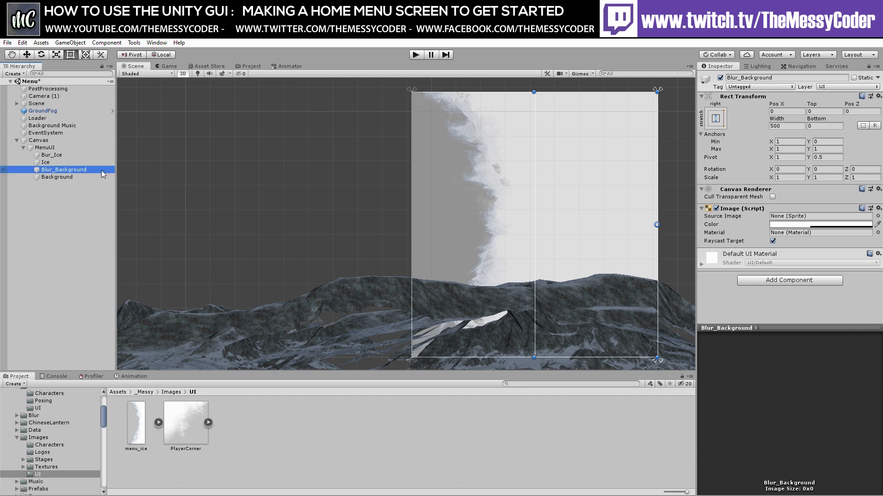
{"action": "left_click", "coordinate": [48, 156], "text": "ctrl"}
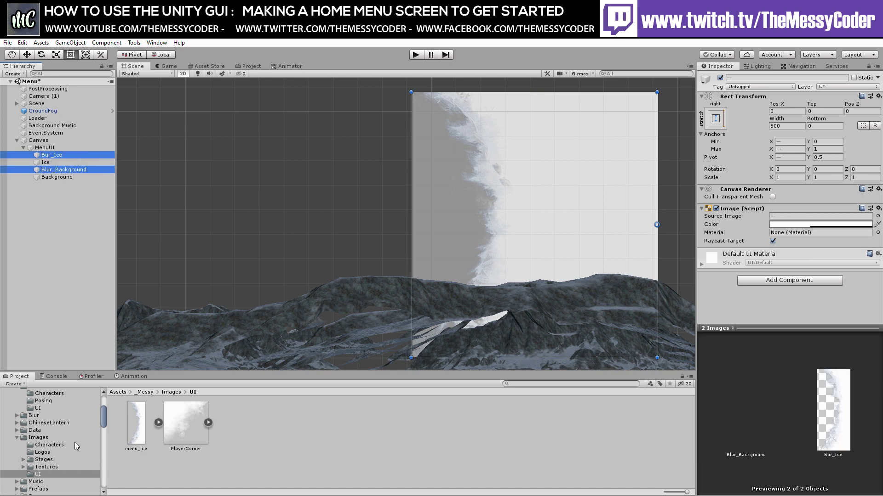
- Apply the Blur Masked UI material from the Blur Material folder to both blur images
{"action": "left_click", "coordinate": [17, 416]}
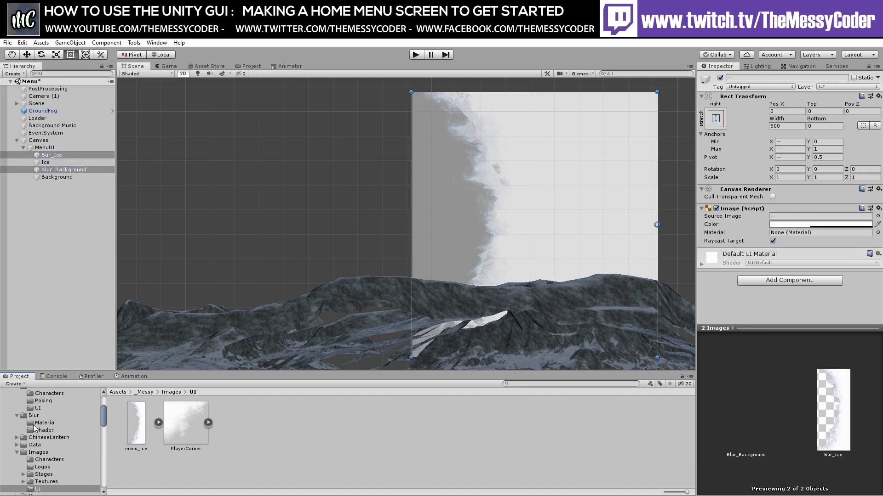
{"action": "left_click", "coordinate": [44, 423]}
{"action": "left_click_drag", "start_coordinate": [186, 423], "coordinate": [790, 233]}
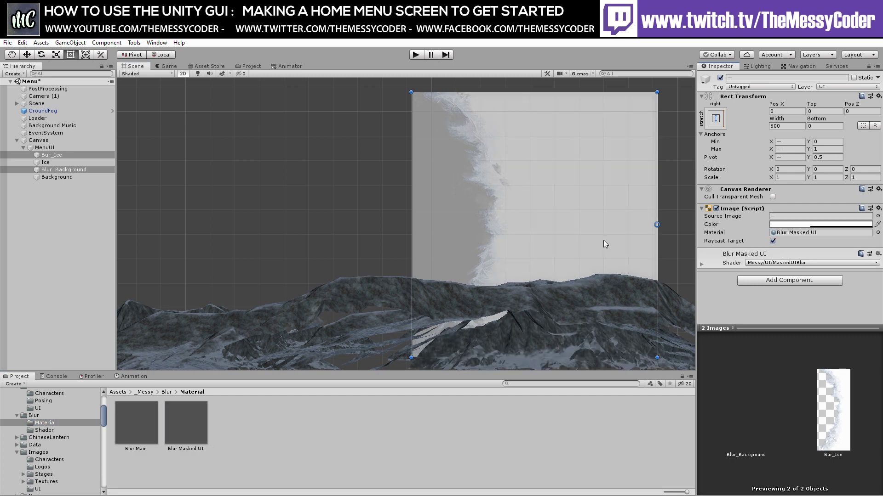
- Tint the Ice and Background images dark teal, colour 1C6376
{"action": "left_click", "coordinate": [67, 163]}
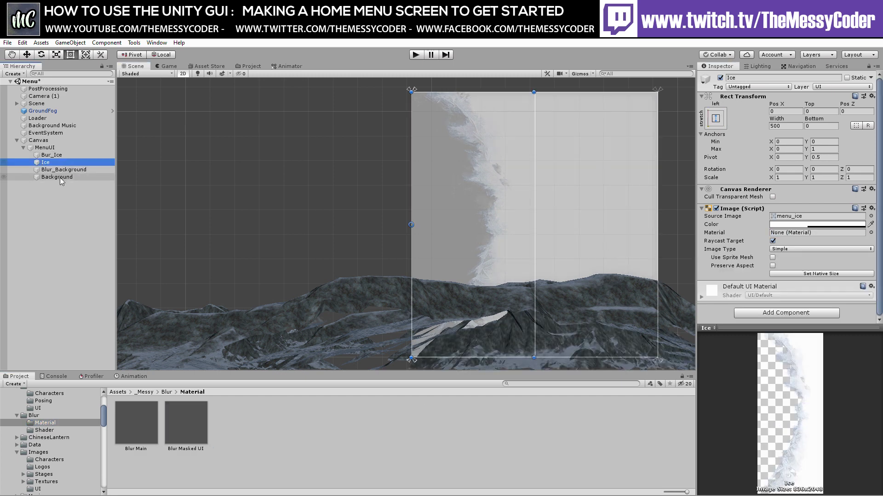
{"action": "left_click", "coordinate": [61, 179], "text": "ctrl"}
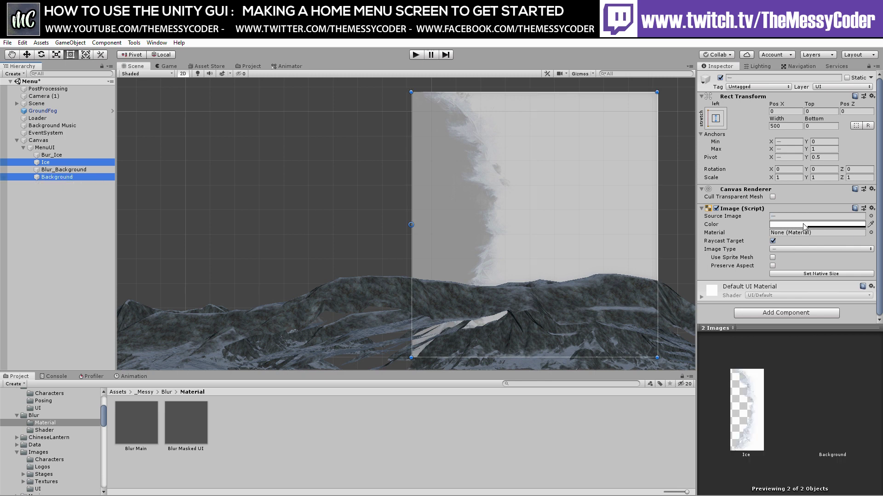
{"action": "left_click", "coordinate": [804, 226]}
{"action": "left_click", "coordinate": [68, 211]}
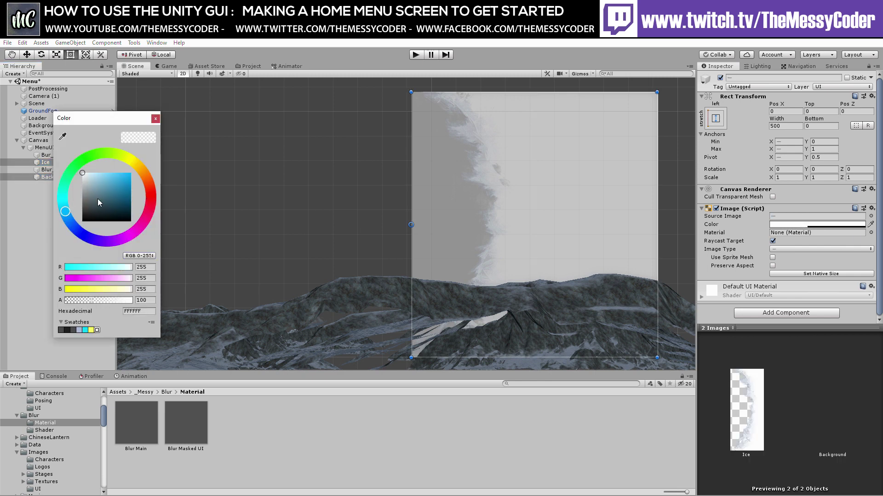
{"action": "left_click_drag", "start_coordinate": [97, 199], "coordinate": [120, 198]}
{"action": "left_click_drag", "start_coordinate": [57, 214], "coordinate": [63, 209]}
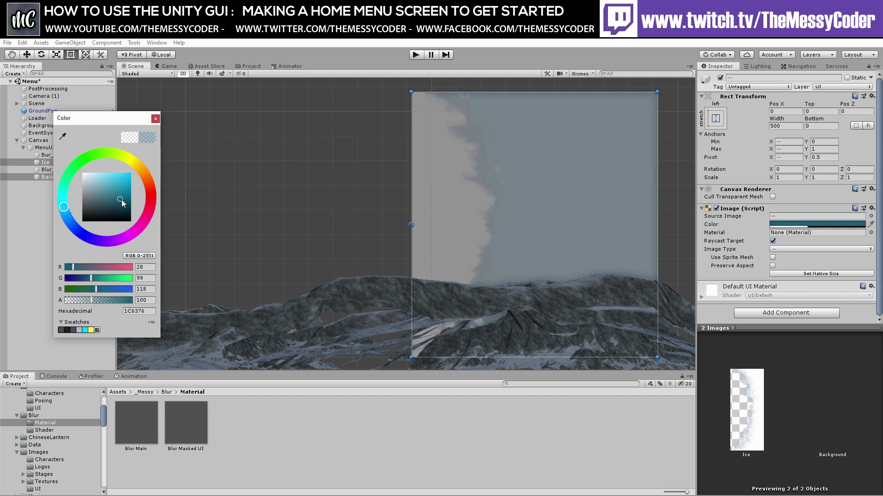
{"action": "left_click", "coordinate": [155, 118]}
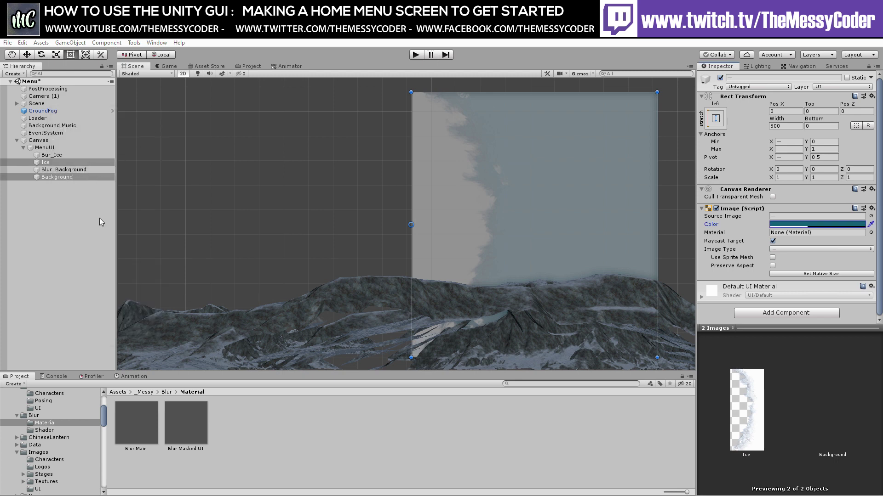
{"action": "right_click", "coordinate": [56, 148]}
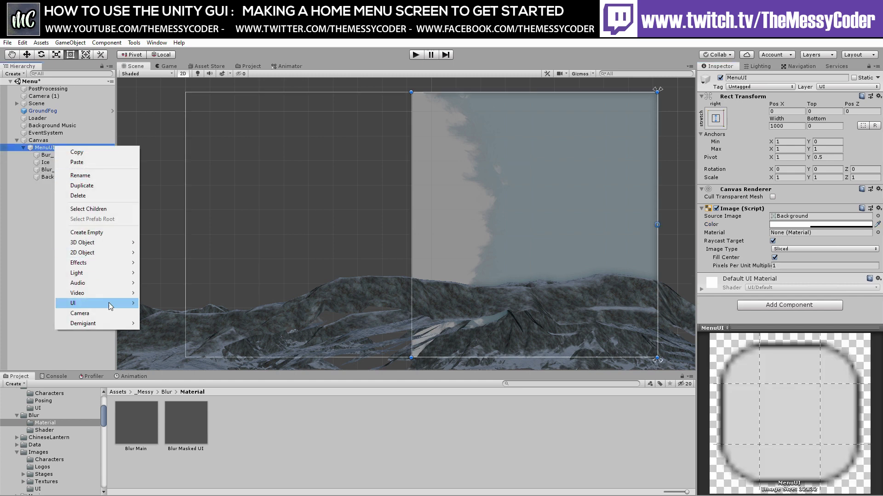
- Add a new Panel under MenuUI and name it Menu
{"action": "mouse_move", "coordinate": [107, 304]}
{"action": "left_click", "coordinate": [177, 444]}
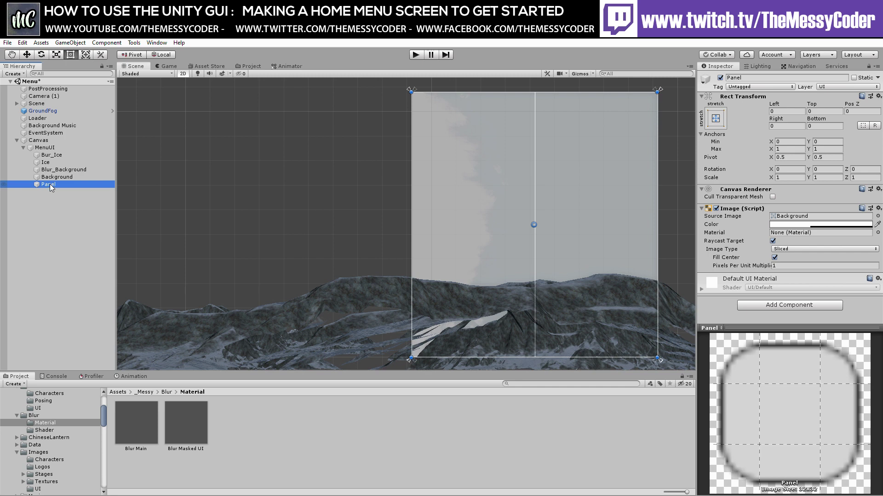
{"action": "left_click", "coordinate": [49, 184]}
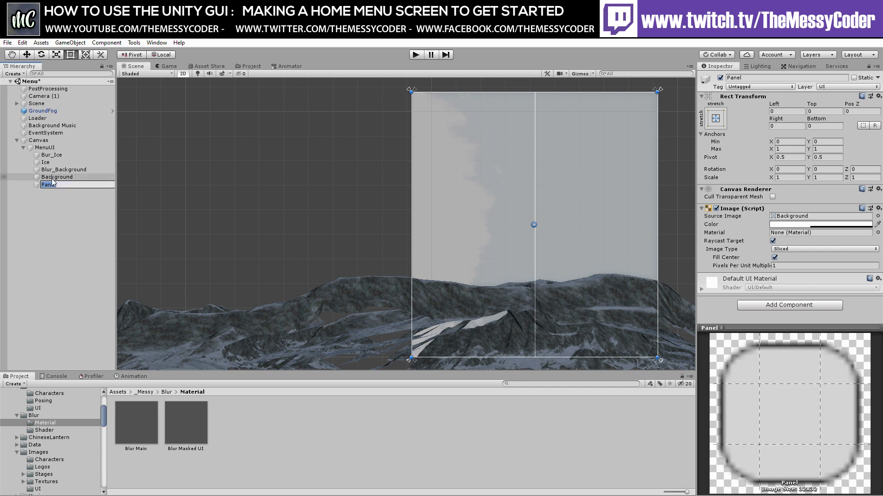
{"action": "type", "text": "Menu"}
{"action": "key", "text": "Return"}
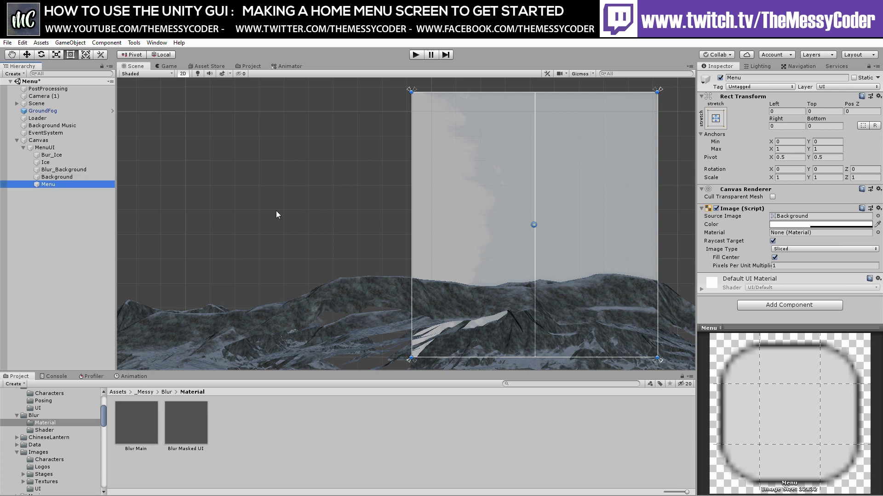
- Set Menu's Right to 500 and anchor it stretched along the right edge
{"action": "left_click", "coordinate": [786, 126]}
{"action": "type", "text": "500"}
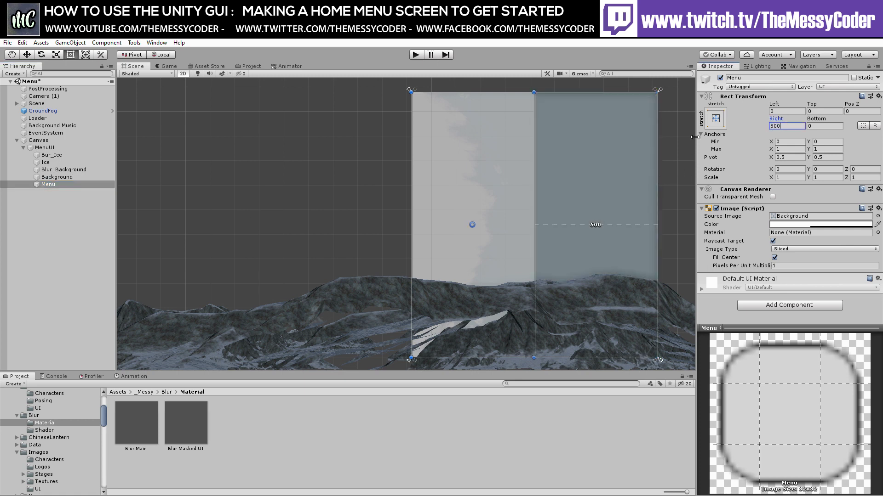
{"action": "left_click", "coordinate": [716, 118]}
{"action": "left_click", "coordinate": [788, 257], "text": "alt+shift"}
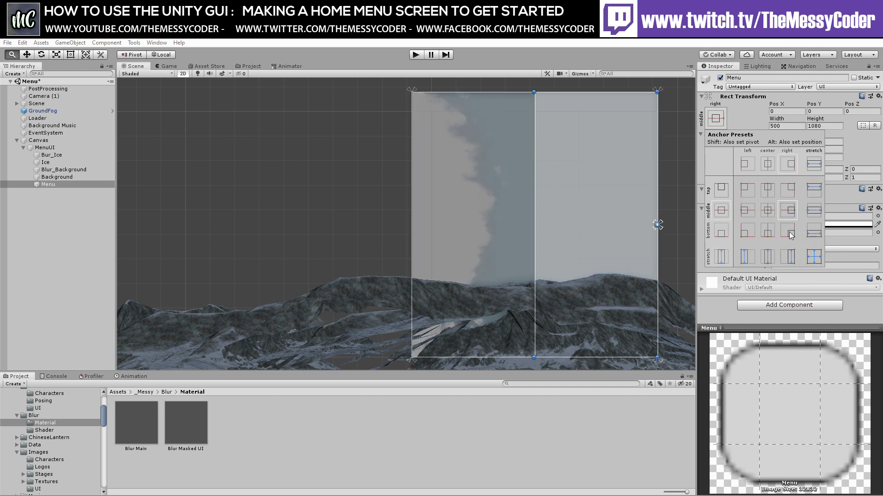
{"action": "left_click", "coordinate": [861, 141]}
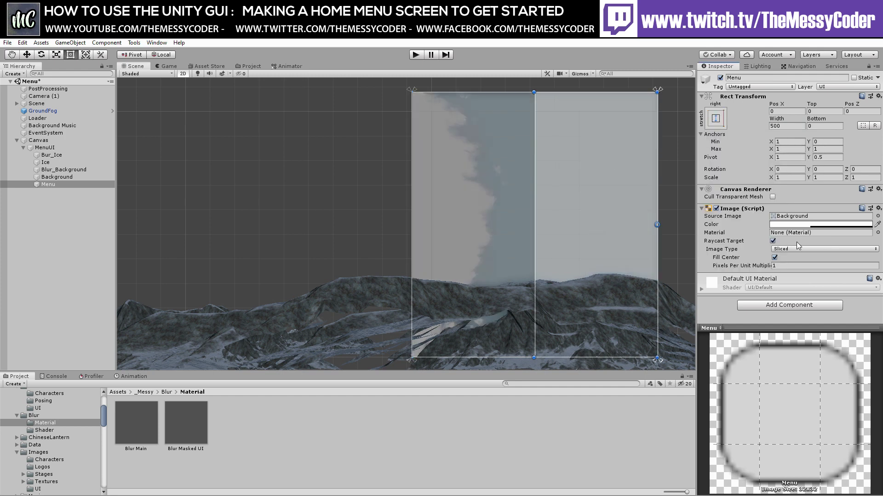
- Remove the Image component from Menu
{"action": "left_click", "coordinate": [878, 210]}
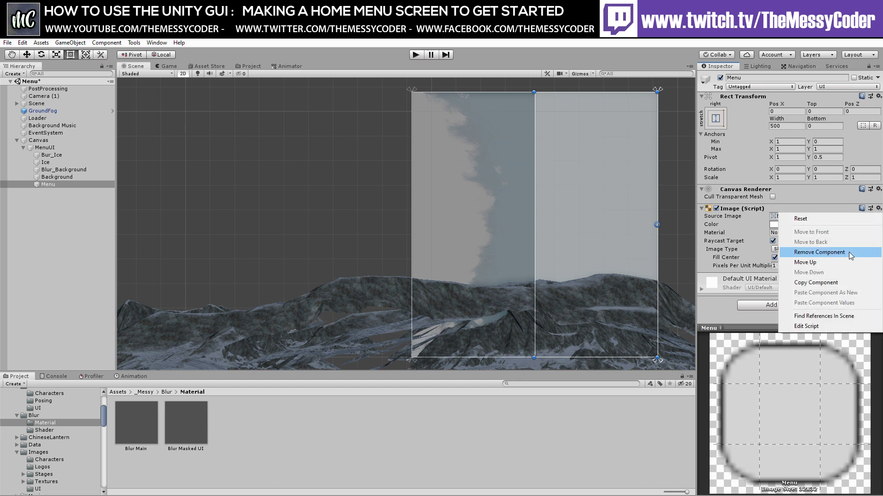
{"action": "left_click", "coordinate": [849, 252]}
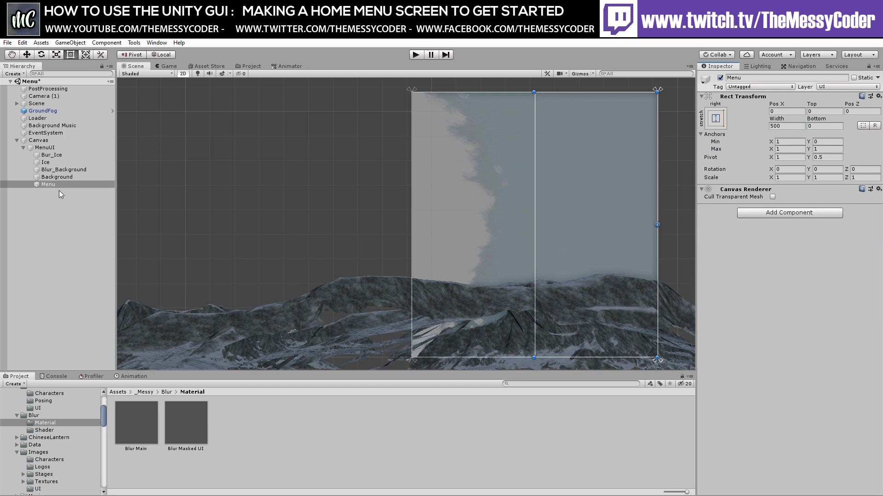
{"action": "right_click", "coordinate": [45, 186]}
{"action": "mouse_move", "coordinate": [92, 344]}
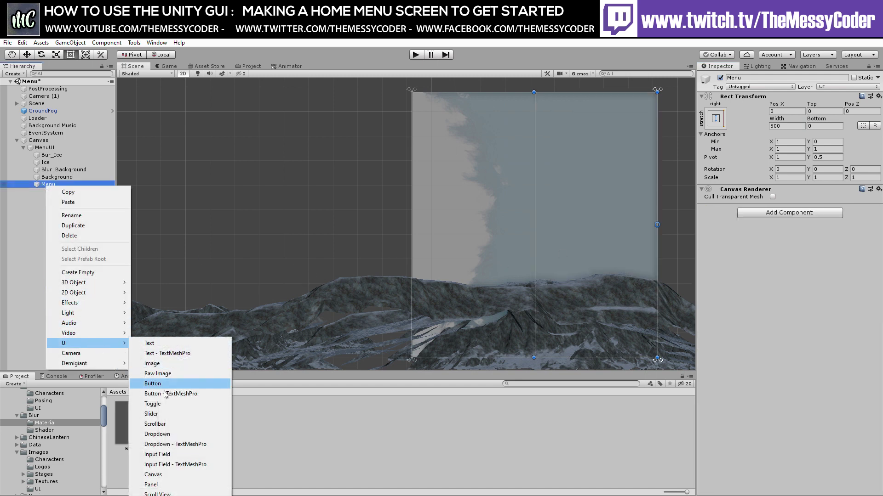
- Add a UI panel inside Menu, duplicate it, and name the copy 'Panel'
{"action": "left_click", "coordinate": [175, 486]}
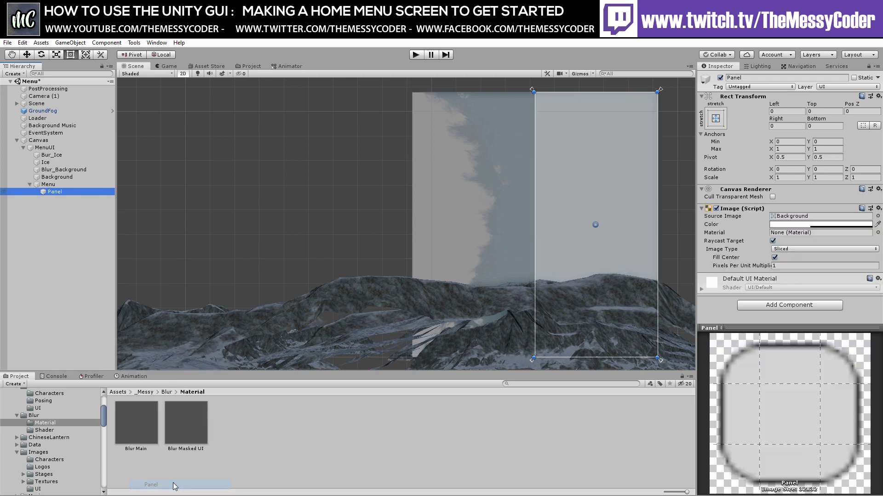
{"action": "right_click", "coordinate": [52, 192]}
{"action": "left_click", "coordinate": [89, 230]}
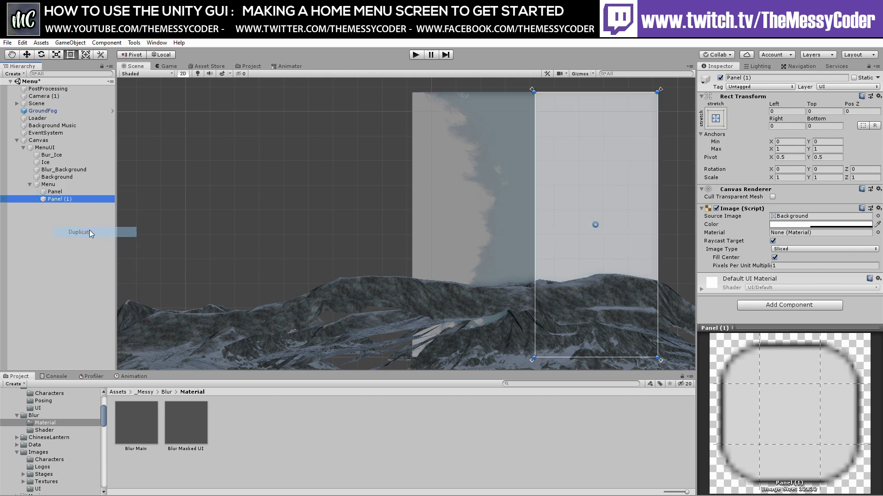
{"action": "left_click", "coordinate": [65, 199]}
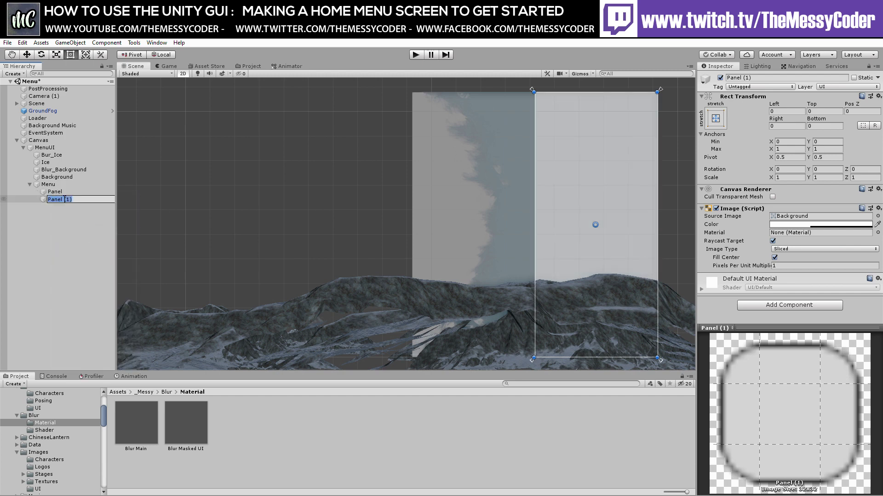
{"action": "type", "text": "Panel"}
{"action": "key", "text": "Return"}
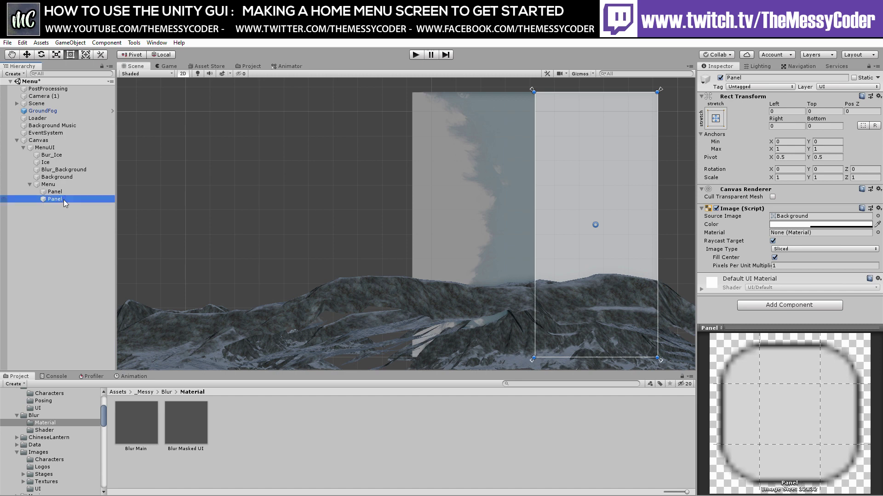
- Rename the upper panel under Menu to 'Logo'
{"action": "left_click", "coordinate": [64, 192]}
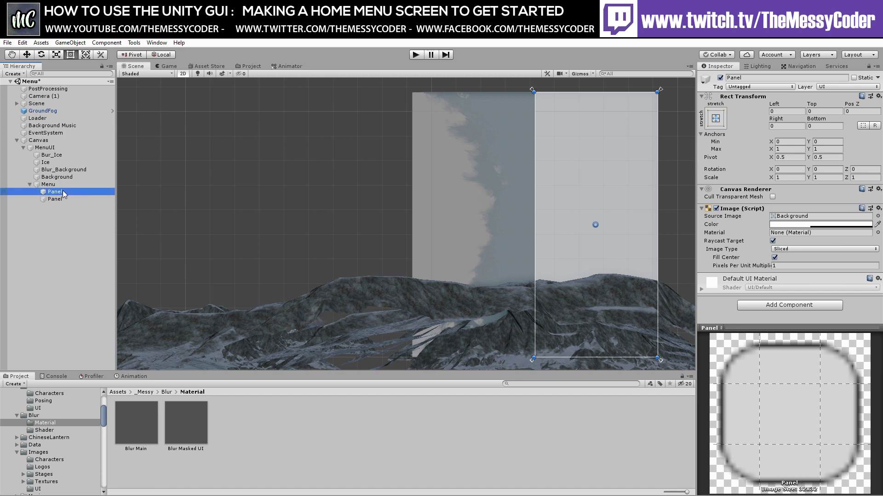
{"action": "left_click", "coordinate": [64, 193]}
{"action": "type", "text": "Logo"}
{"action": "key", "text": "Return"}
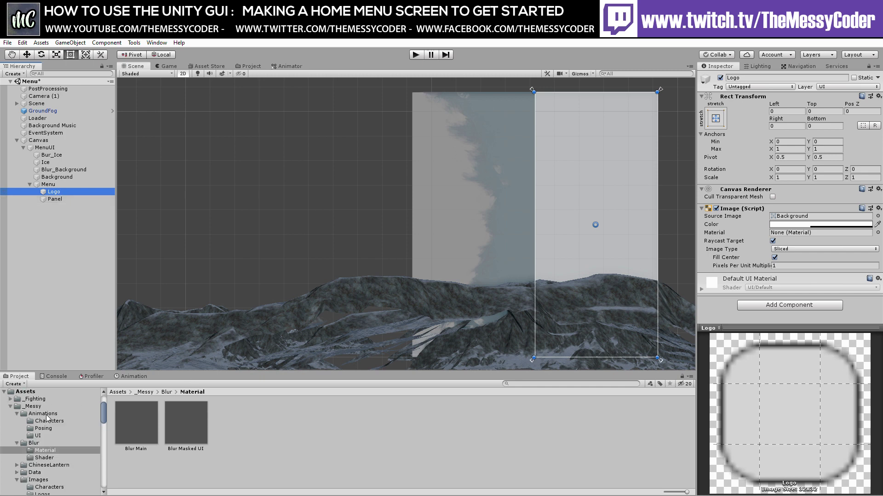
- Assign the Fist sprite from Images/Logos as the Logo panel's Source Image
{"action": "left_click", "coordinate": [43, 475]}
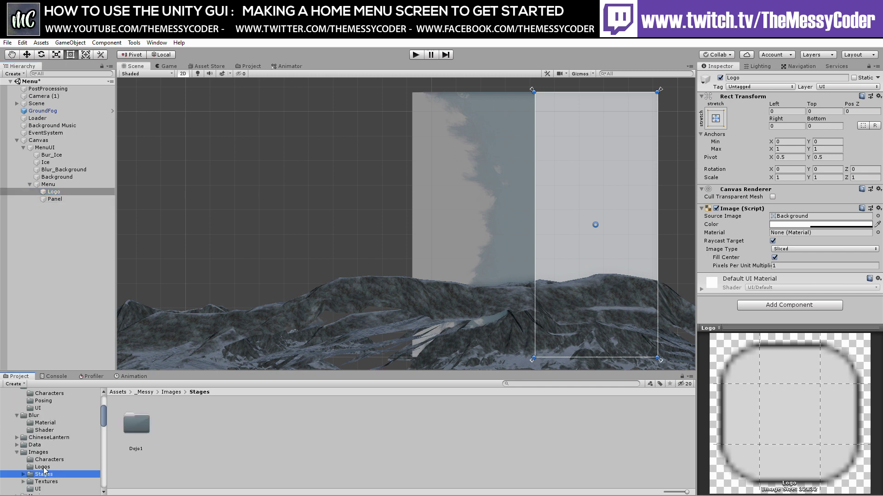
{"action": "left_click", "coordinate": [43, 468]}
{"action": "left_click_drag", "start_coordinate": [130, 432], "coordinate": [820, 216]}
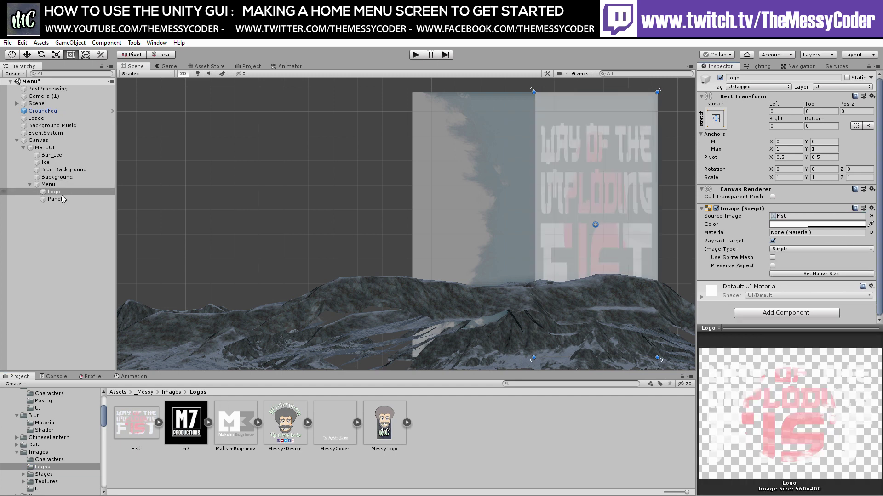
{"action": "left_click", "coordinate": [59, 198]}
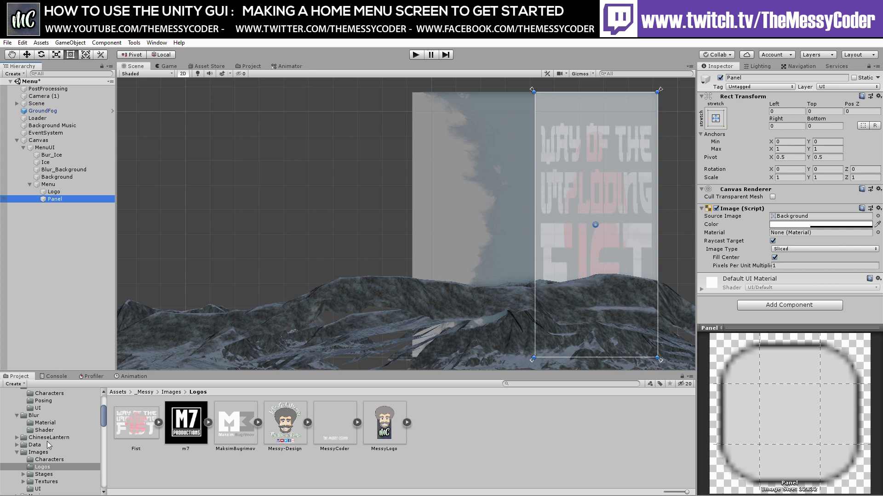
{"action": "scroll", "coordinate": [48, 445], "scroll_direction": "up", "scroll_amount": 3}
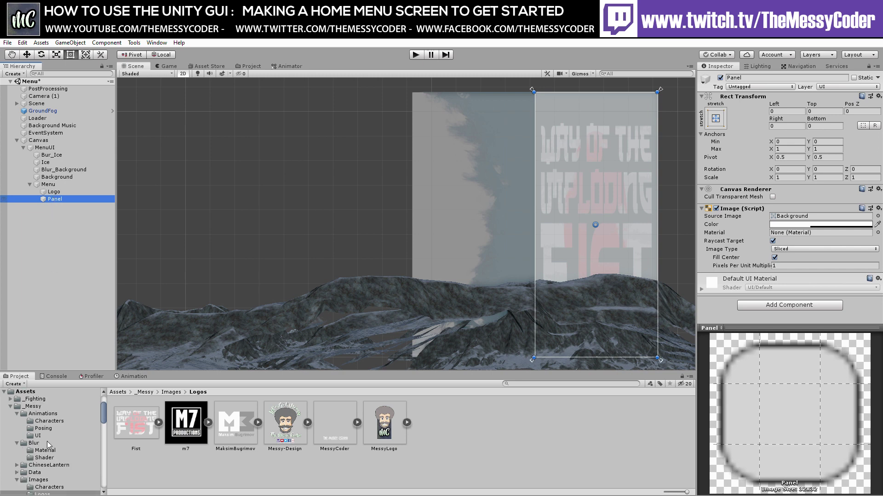
{"action": "left_click", "coordinate": [49, 185]}
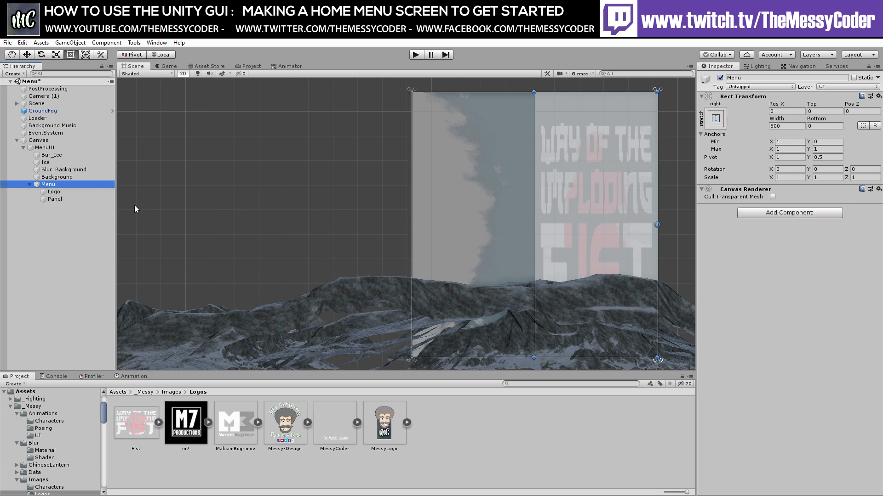
- Add a Vertical Layout Group to Menu using child scale height and controlling child width, without force-expanding height
{"action": "left_click", "coordinate": [784, 213]}
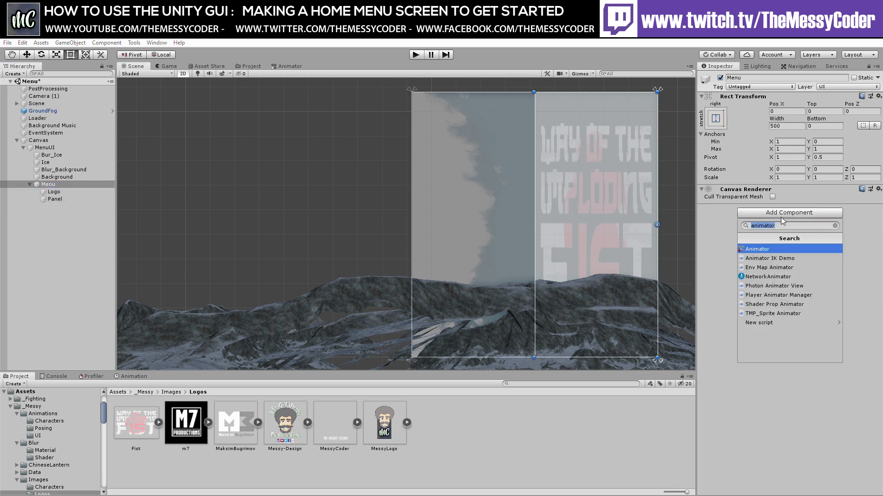
{"action": "type", "text": "la"}
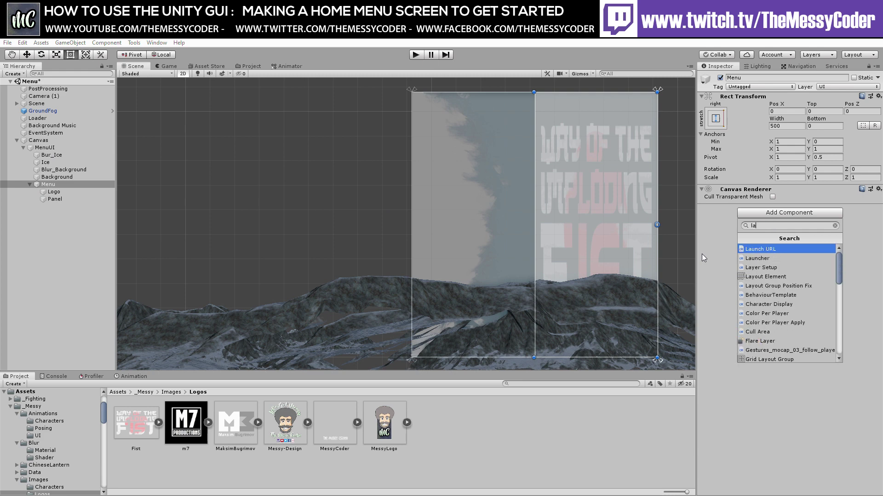
{"action": "key", "text": "BackSpace"}
{"action": "key", "text": "BackSpace"}
{"action": "type", "text": "vert"}
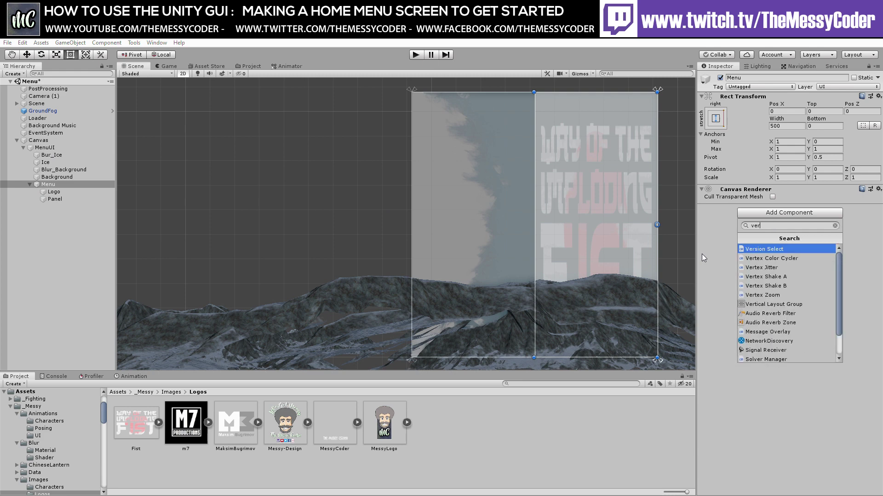
{"action": "left_click", "coordinate": [805, 296]}
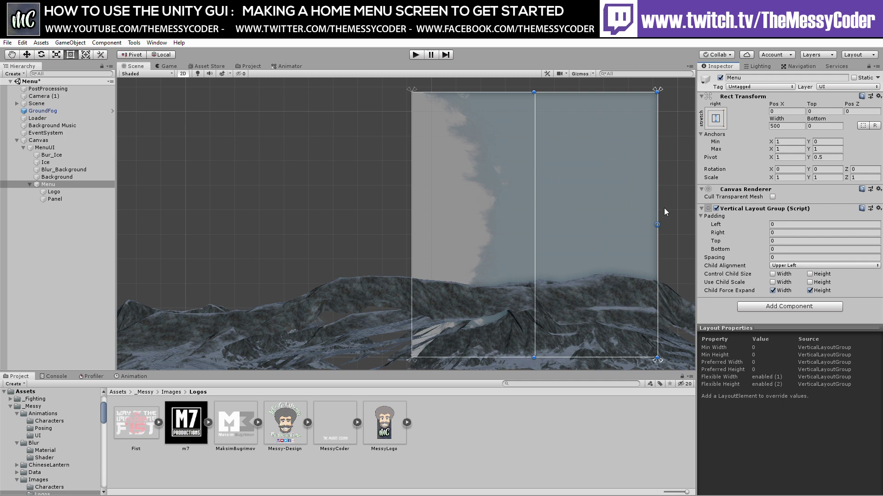
{"action": "left_click", "coordinate": [810, 283]}
{"action": "left_click", "coordinate": [810, 291]}
{"action": "left_click", "coordinate": [778, 276]}
- Set the Logo's height to 412
{"action": "left_click", "coordinate": [54, 194]}
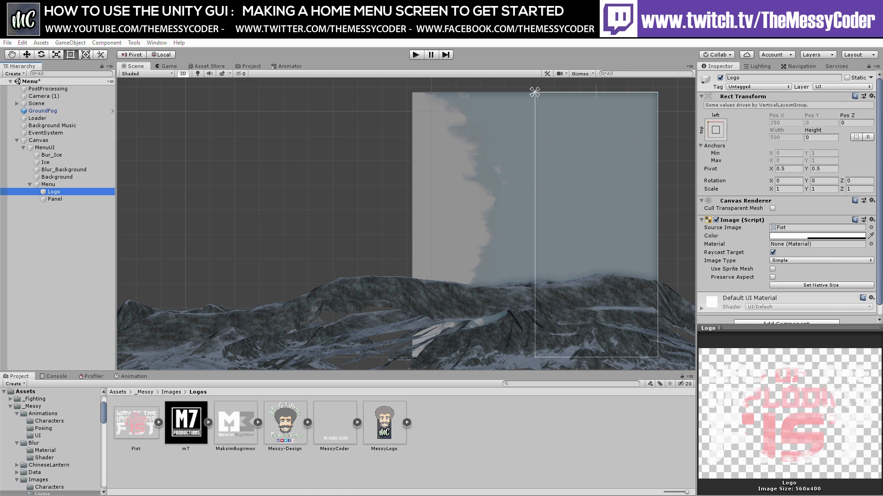
{"action": "left_click", "coordinate": [822, 137]}
{"action": "type", "text": "412"}
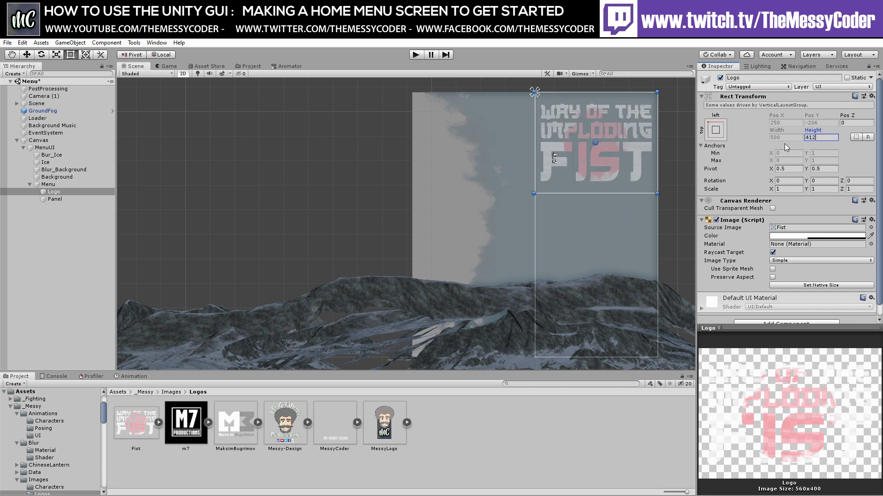
{"action": "left_click", "coordinate": [88, 197]}
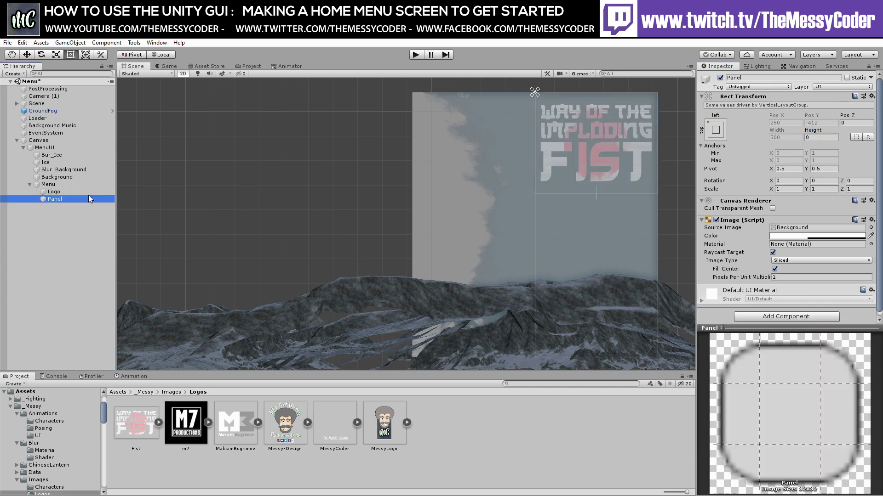
{"action": "left_click", "coordinate": [822, 138]}
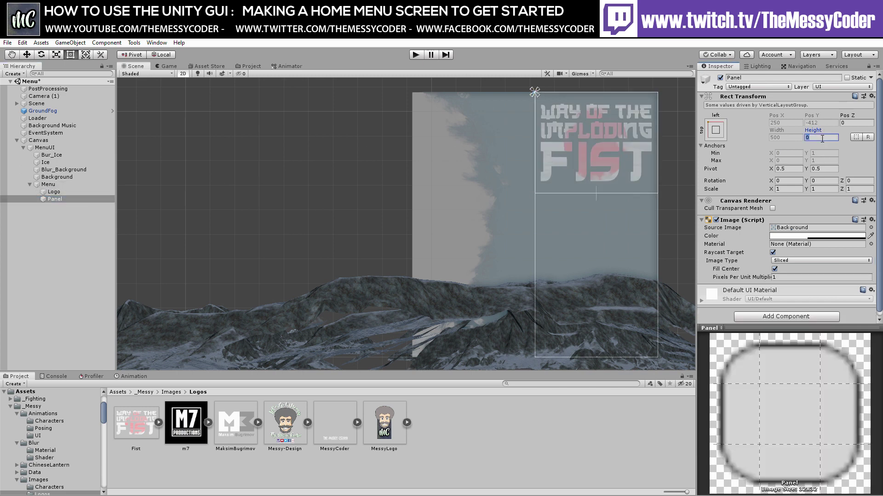